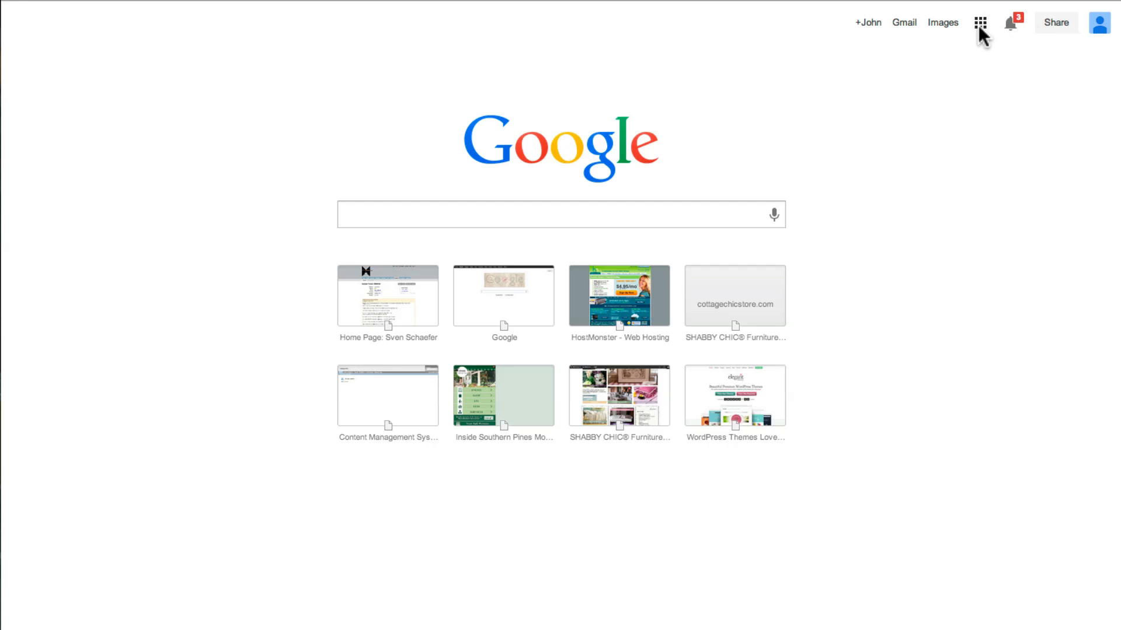
Open Google Drive from the Google home page and expand the additional file categories
click(980, 23)
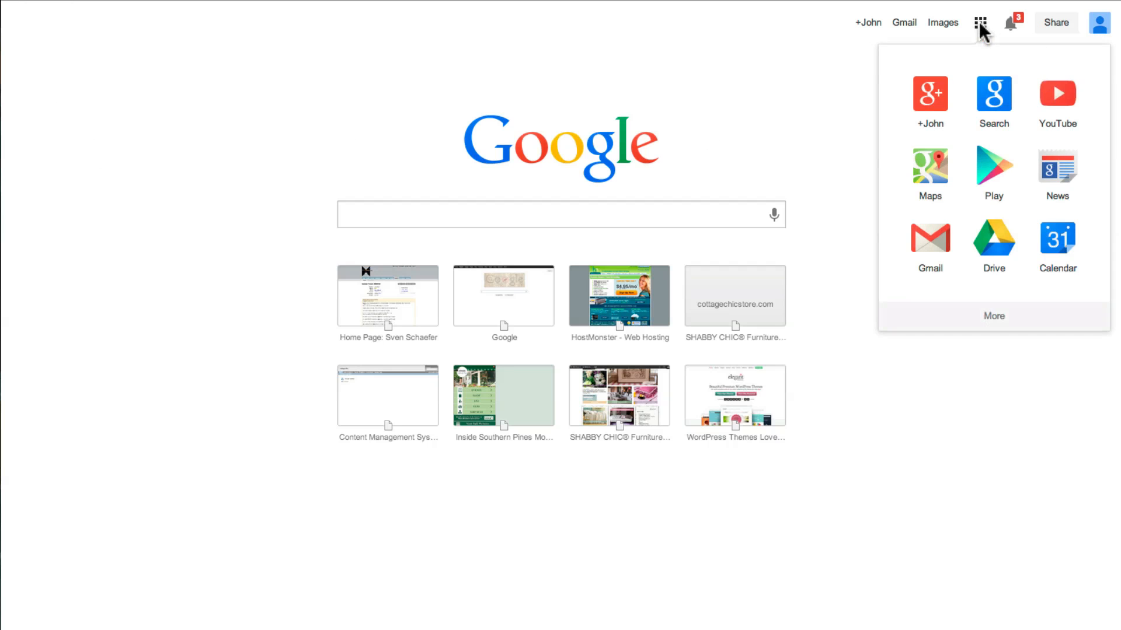
click(999, 248)
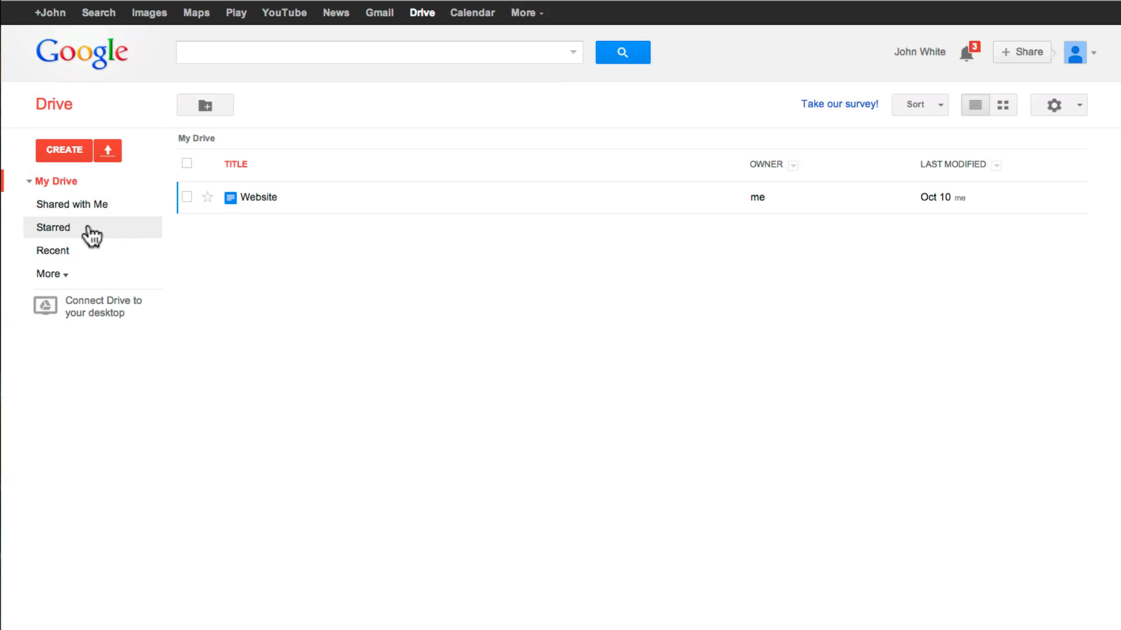
click(66, 277)
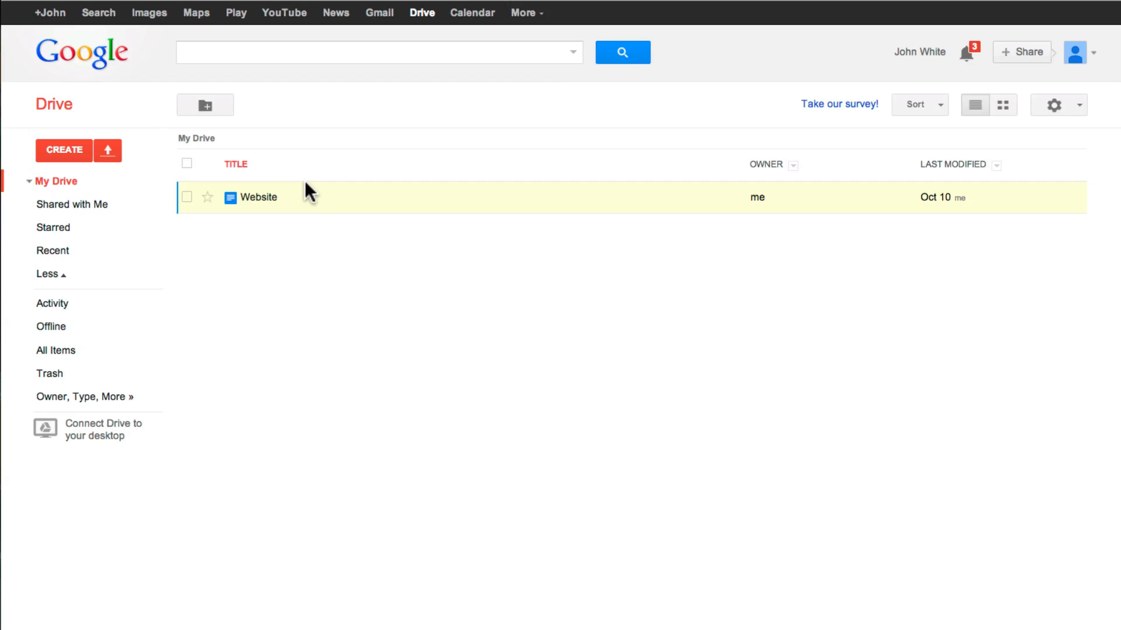
Create a new text document containing the lines "cgddsfsdffsdfdsfsdf" and "fgdfdfgdfgdfgdfg"
click(66, 149)
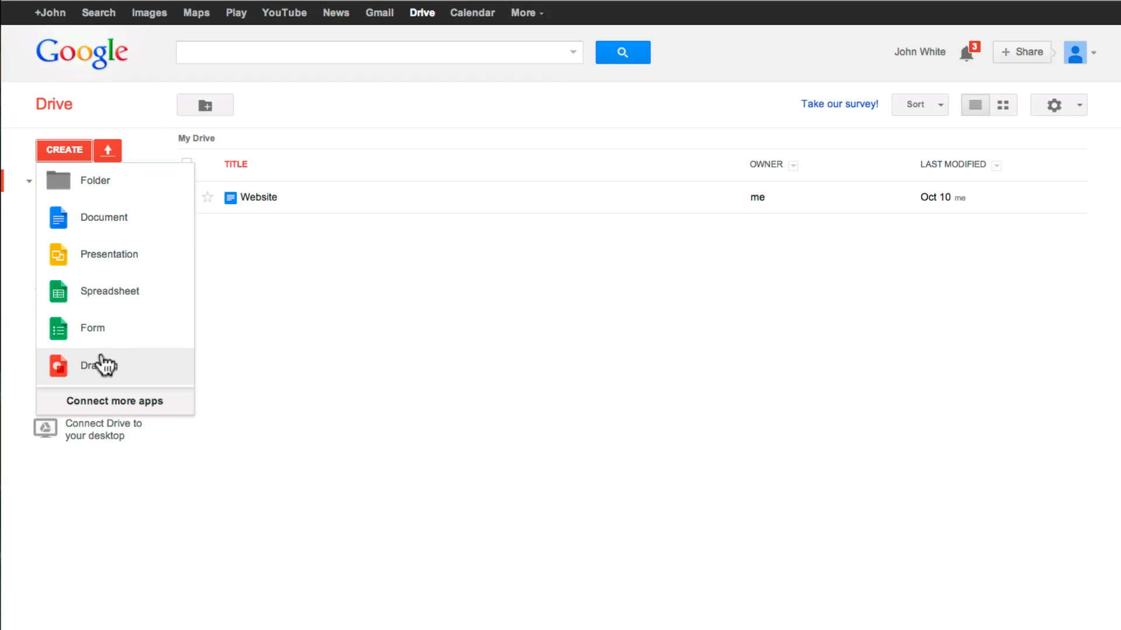
click(107, 220)
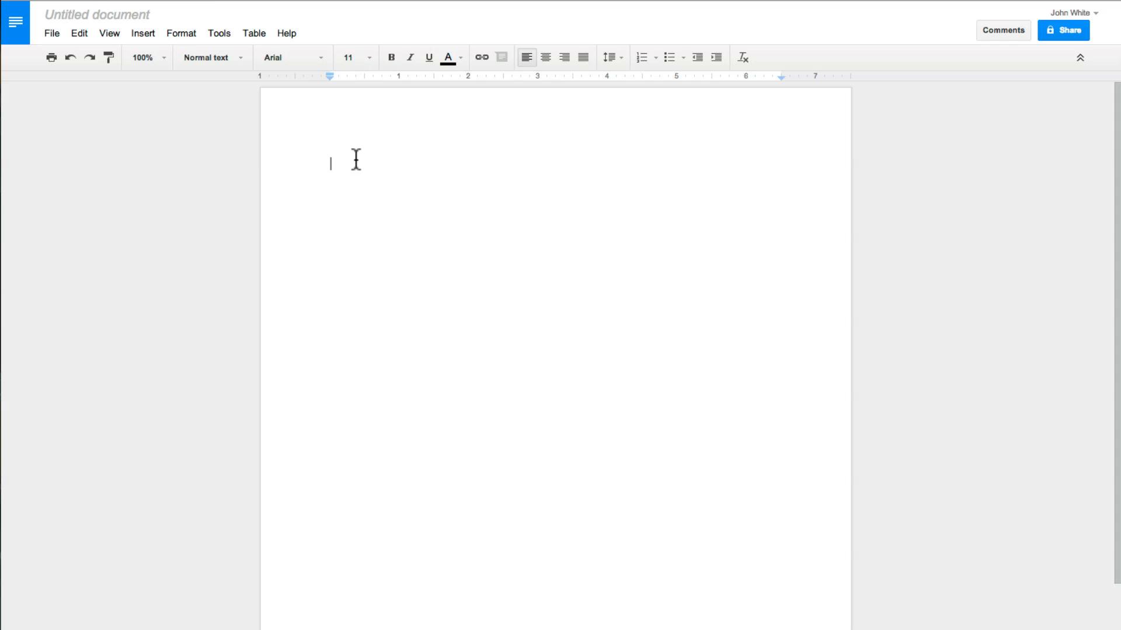
text(cgddsfsdffsdfdsfsdf)
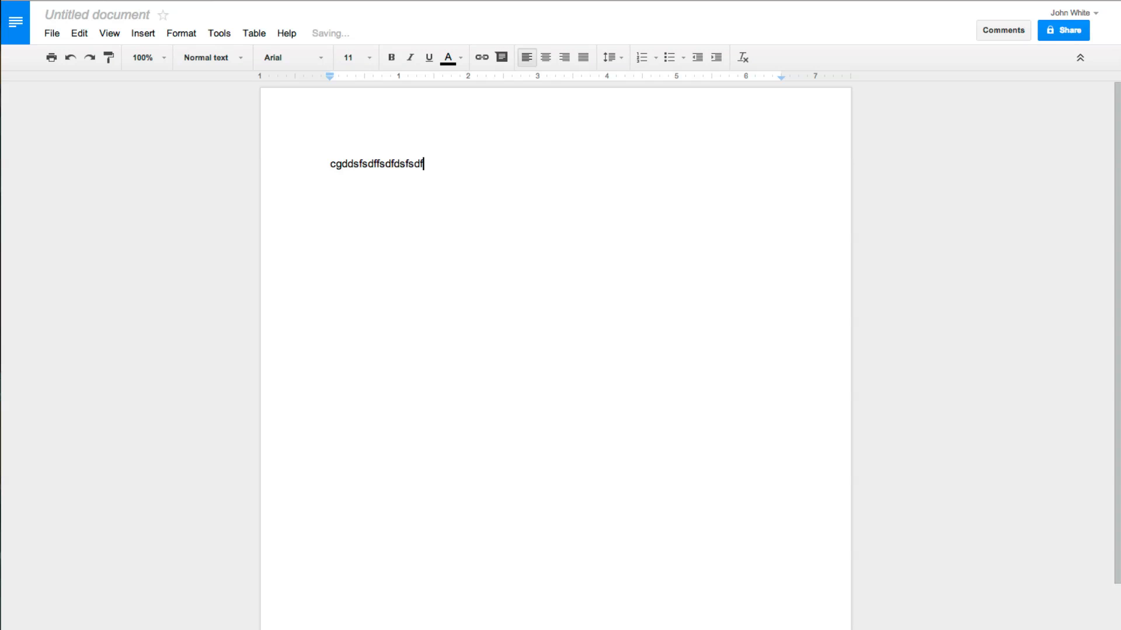
key(Return)
text(fgdfdfgdfgdfgdfg)
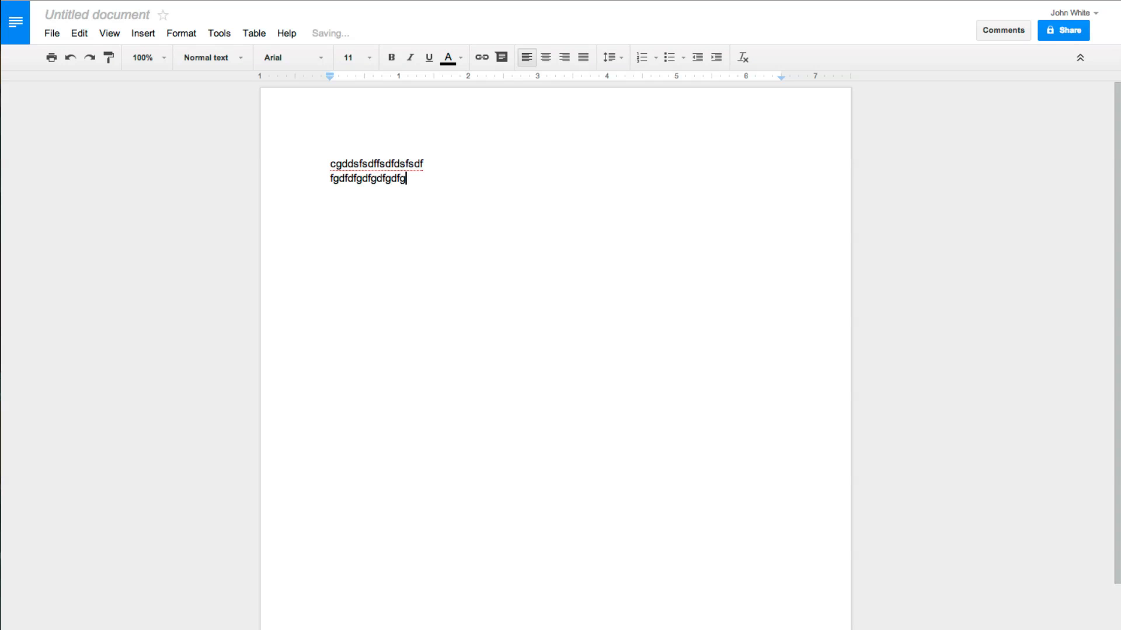
Attach the comment "asdasdasdasdasdasdasd" to both lines of text in the document
drag(407, 182, 331, 155)
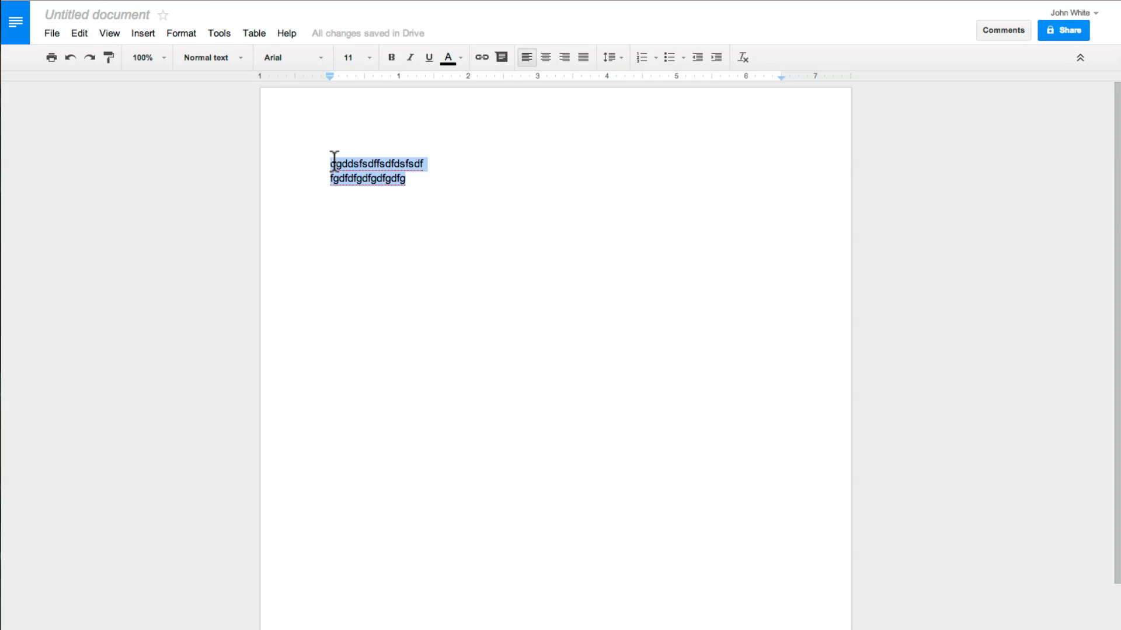
click(501, 57)
text(asdasdasdasdasdasdasd)
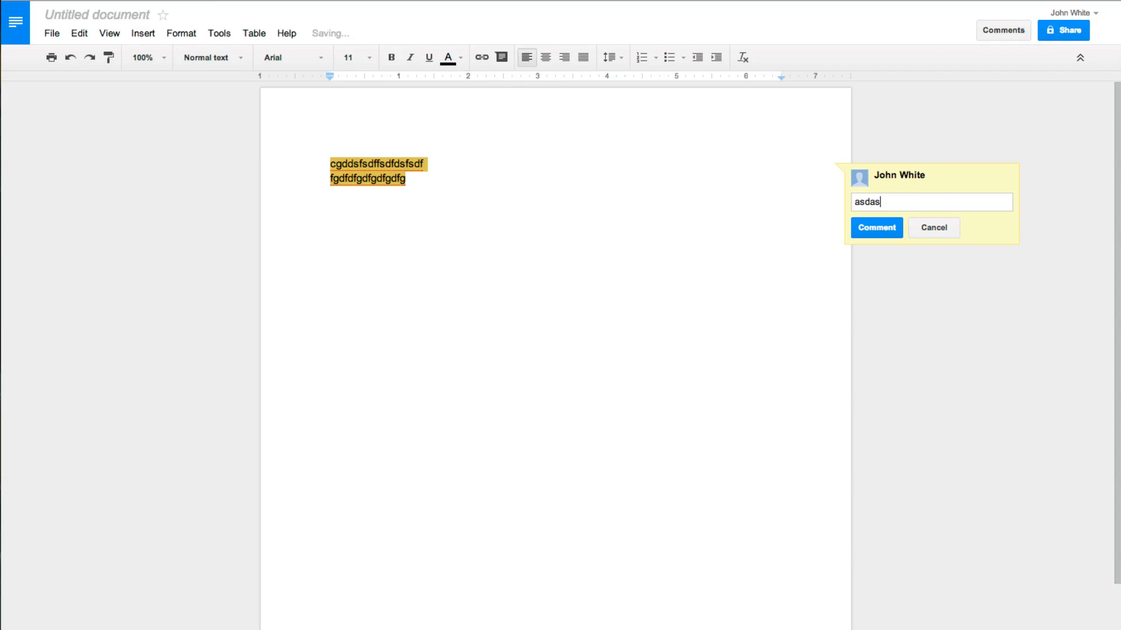
click(895, 233)
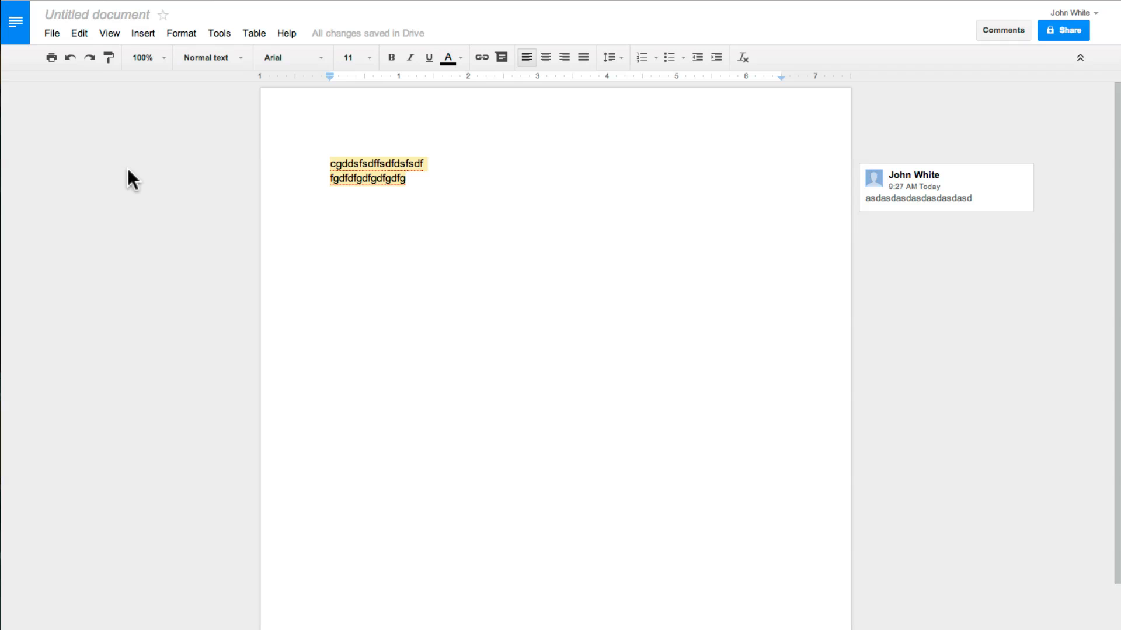
Rename the untitled document as test
click(109, 17)
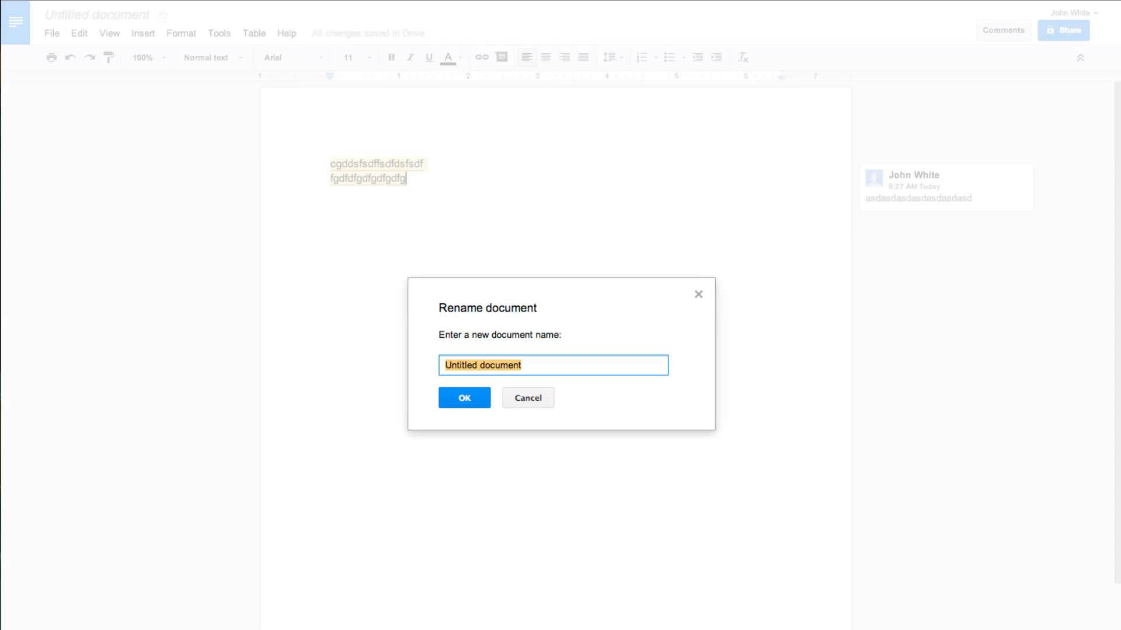
text(test)
click(480, 395)
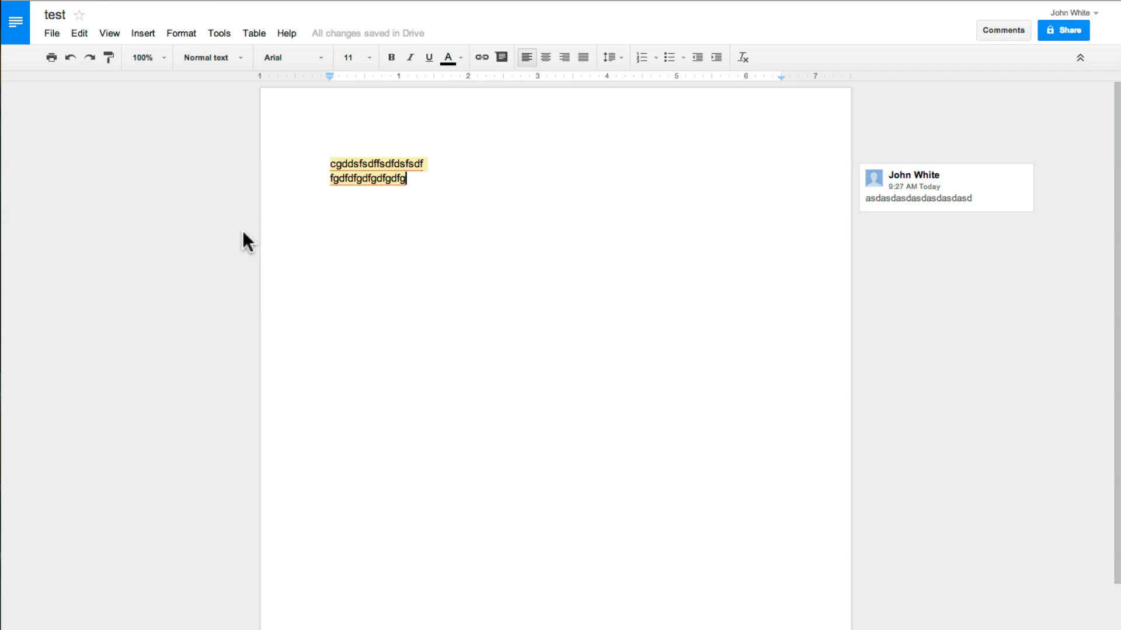
Examine the test document's sharing settings and the permission levels for invited people, and close them without inviting anyone
click(1071, 32)
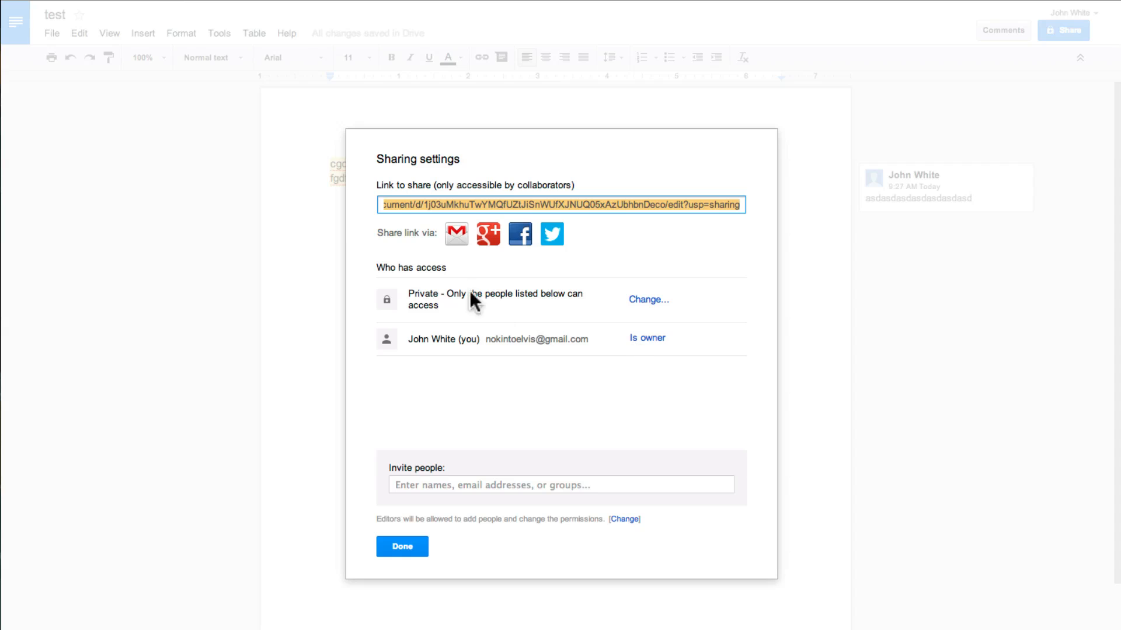
click(414, 486)
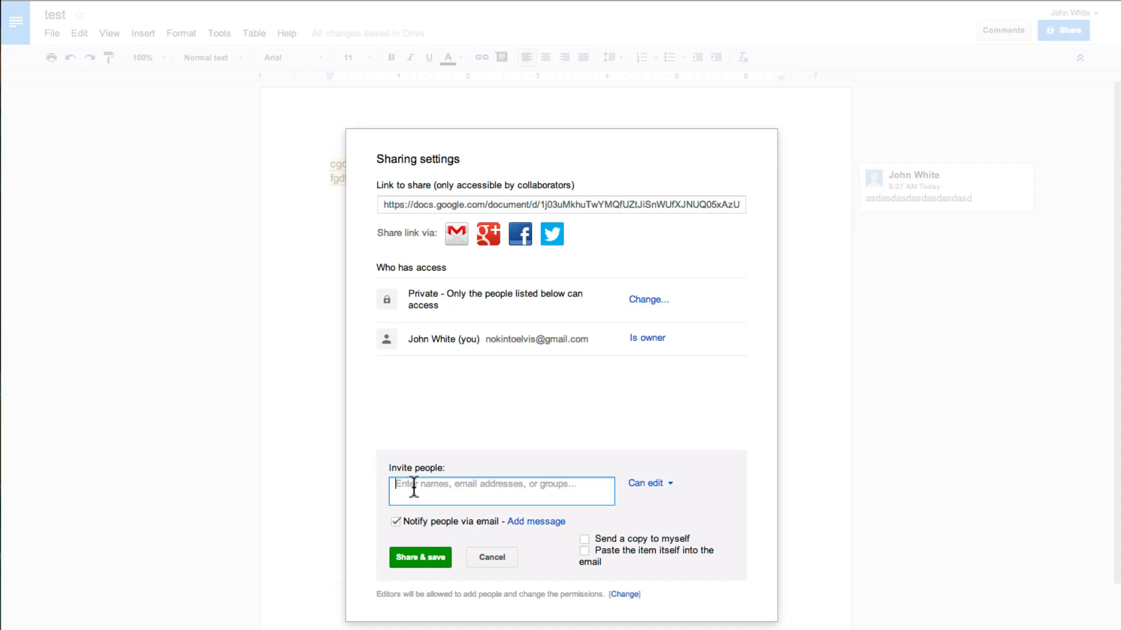
click(669, 487)
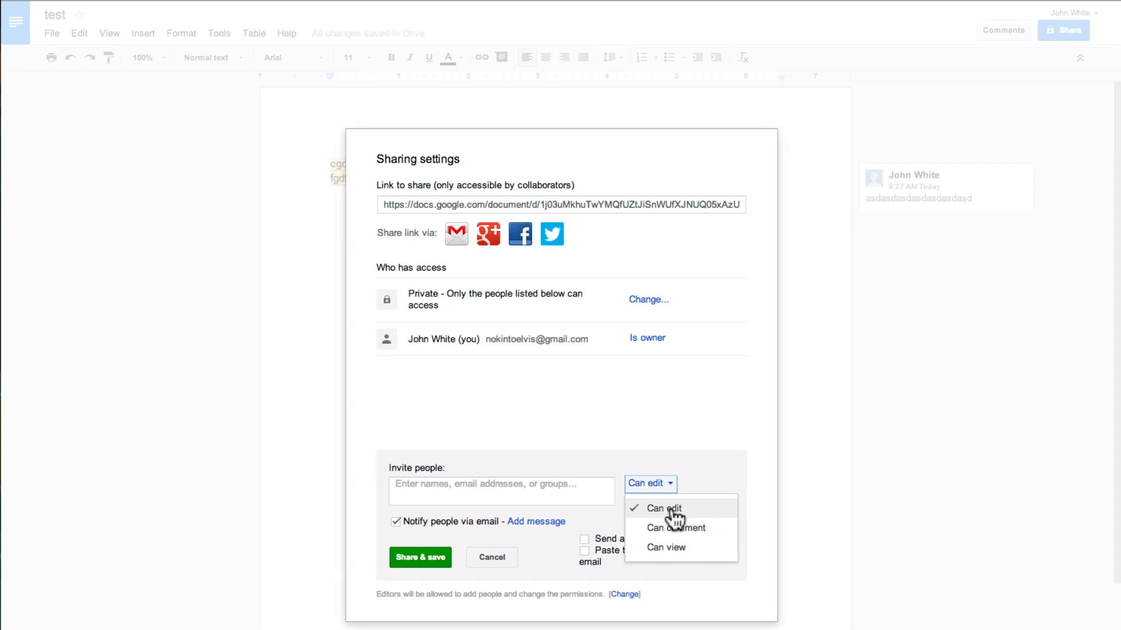
click(667, 484)
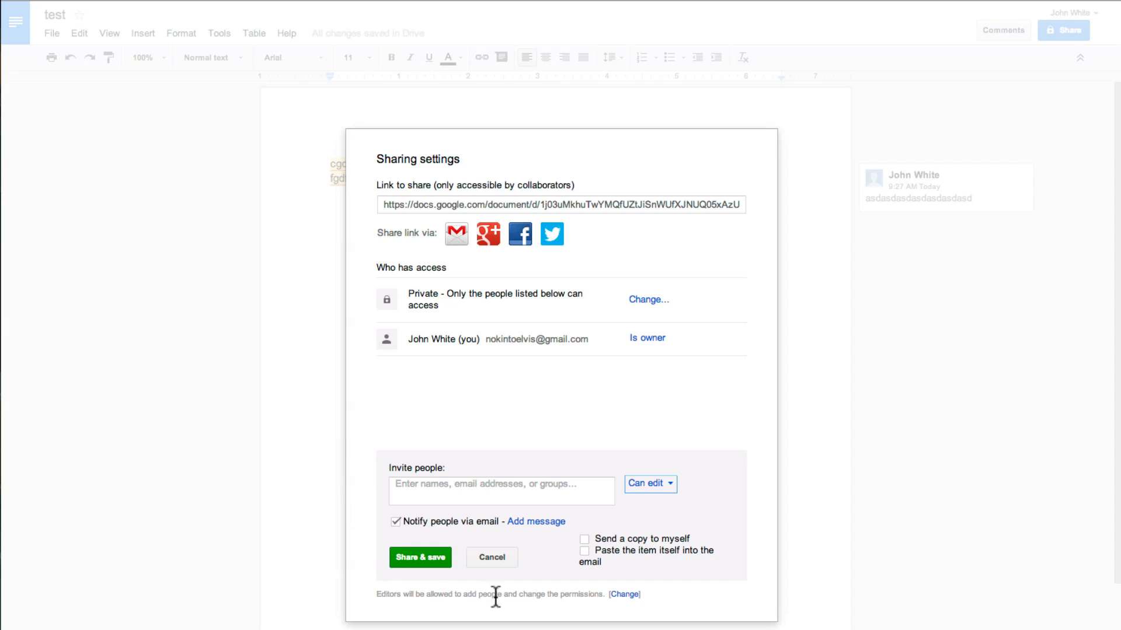
click(491, 557)
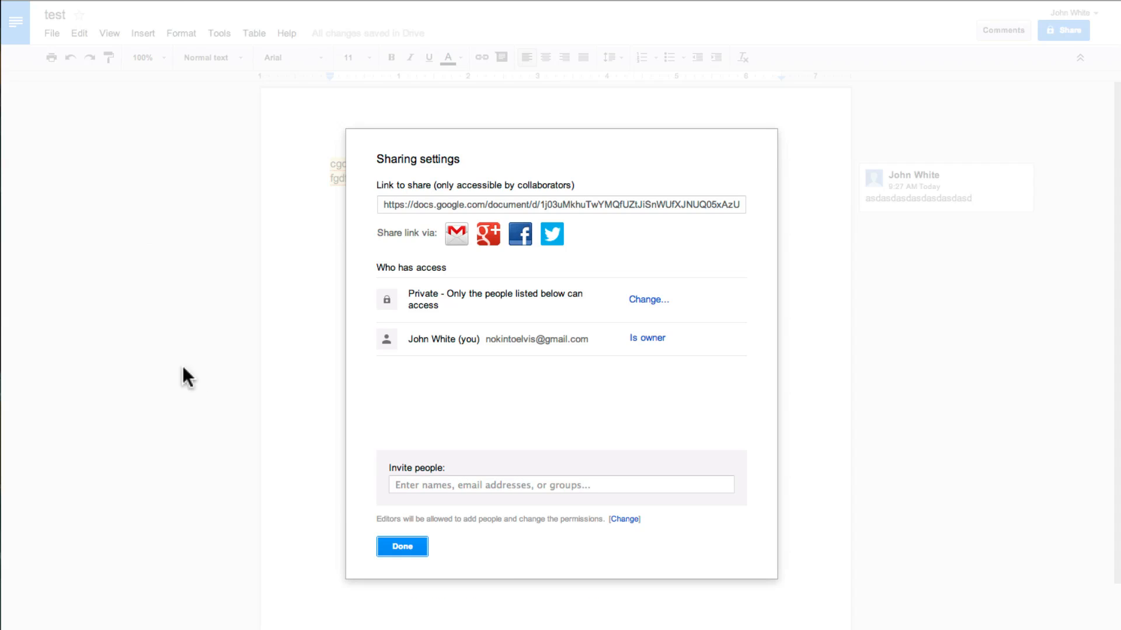
click(403, 547)
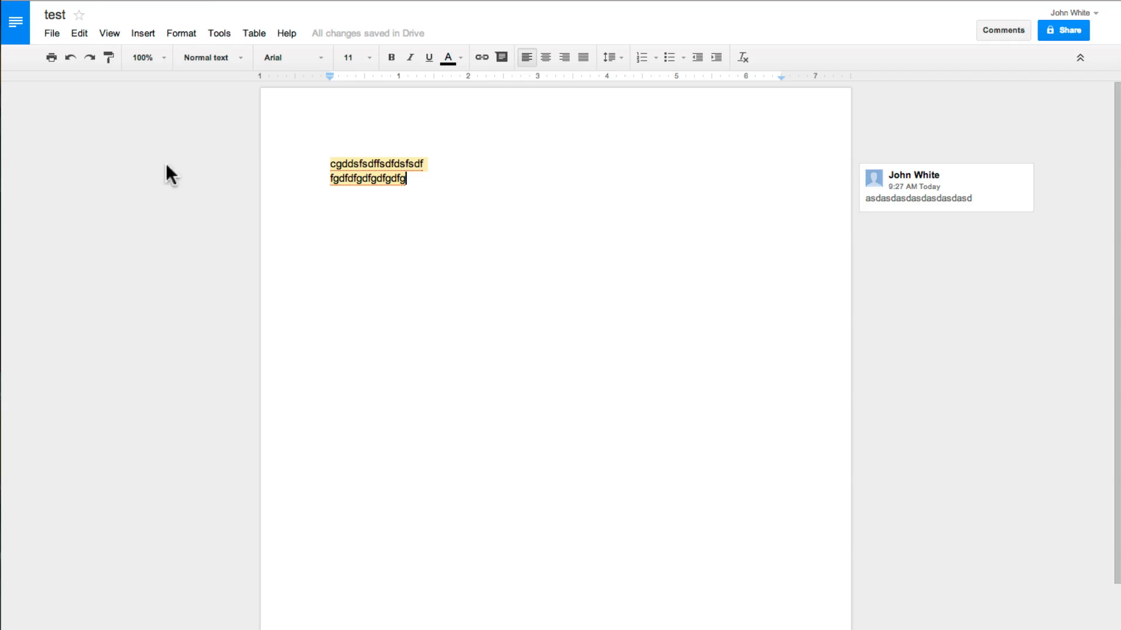
Return to the Drive file list, select the test document and review the additional actions and sharing options available for it
click(21, 36)
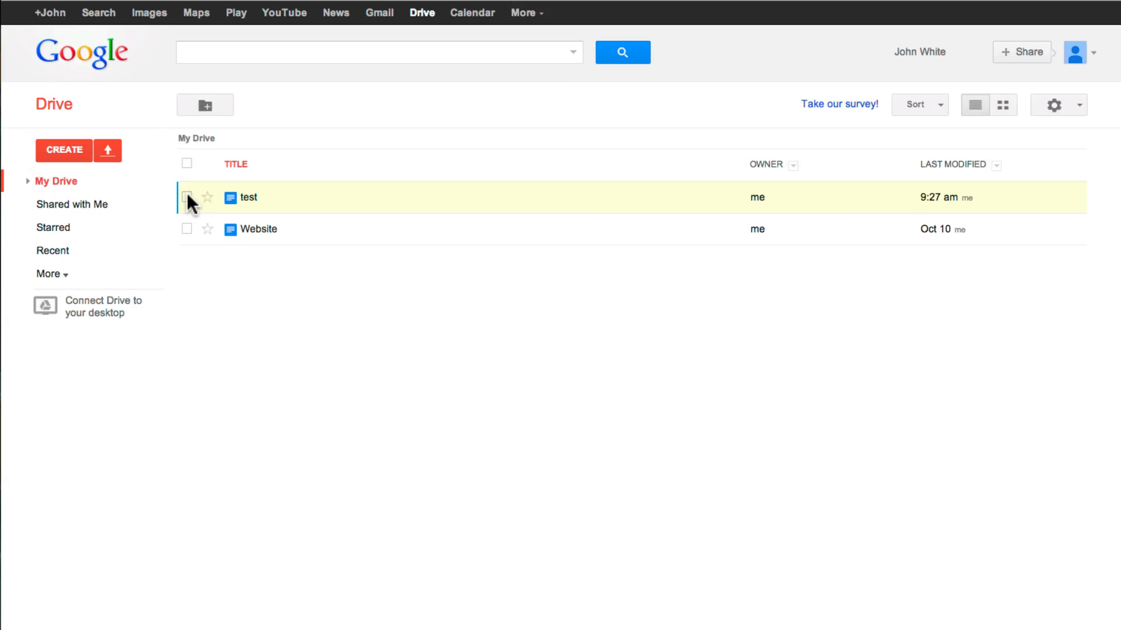
click(351, 196)
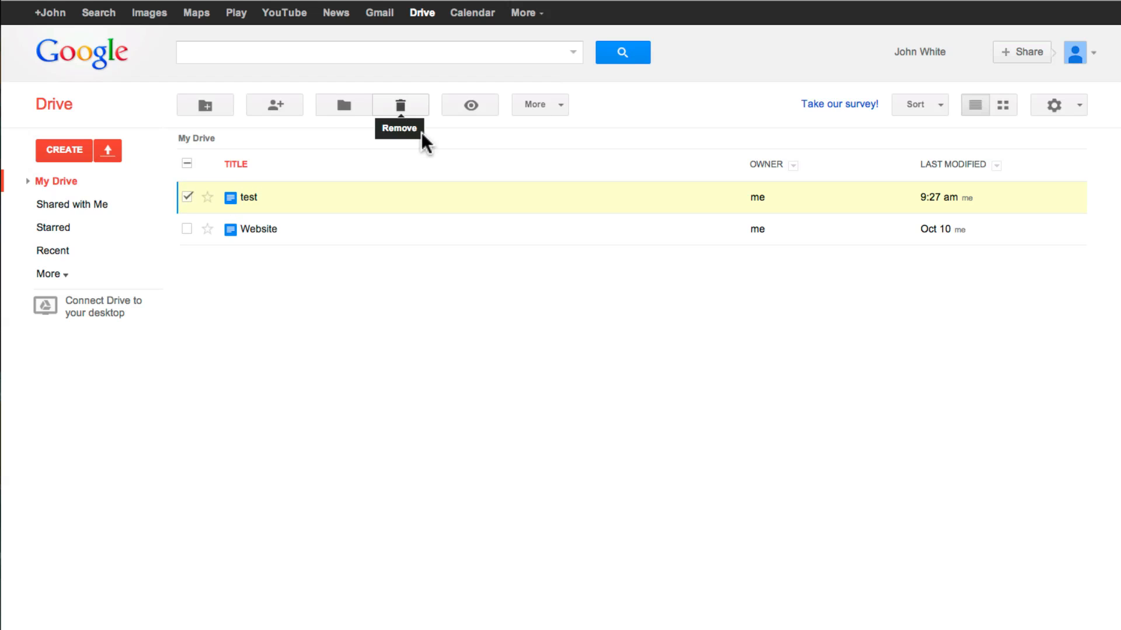
click(556, 113)
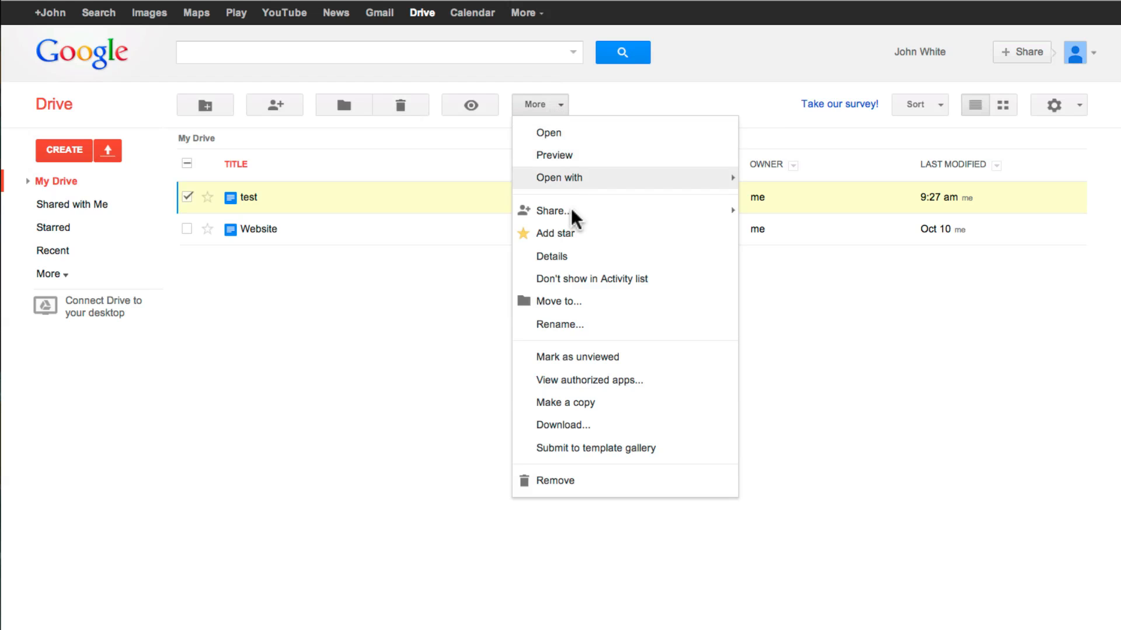
mouse_move(550, 217)
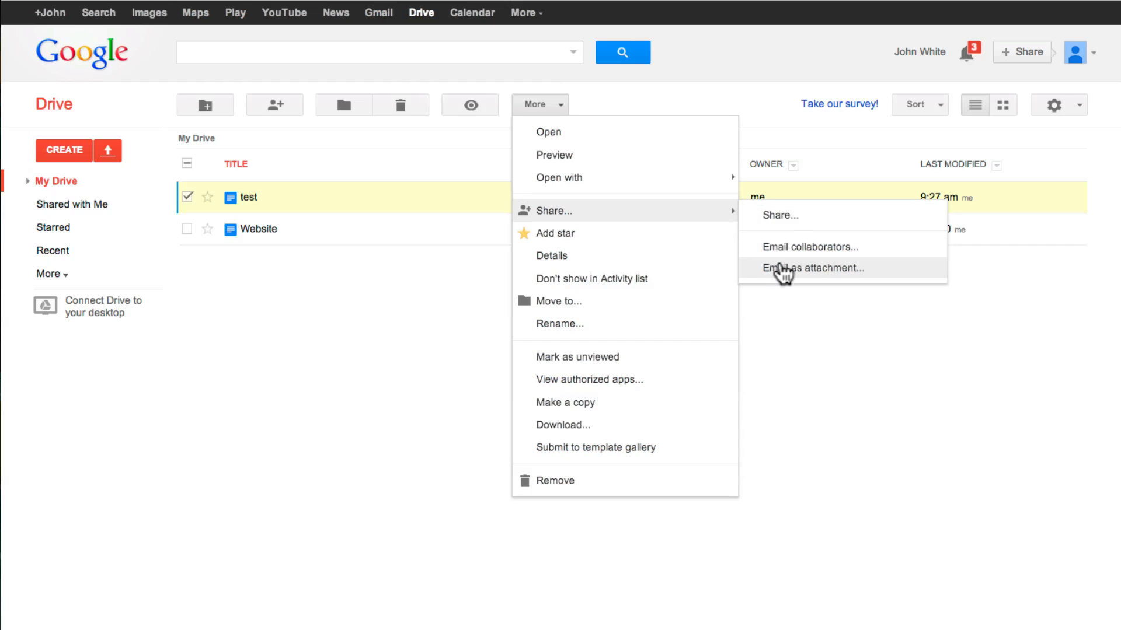
click(694, 88)
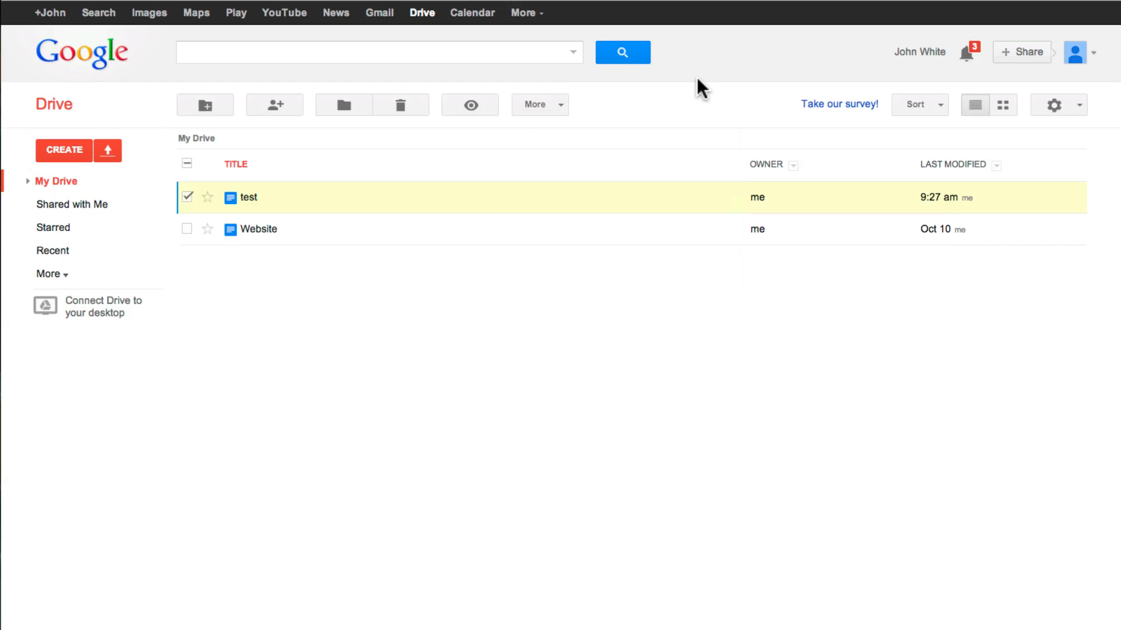
Create a new folder named images in My Drive
click(63, 153)
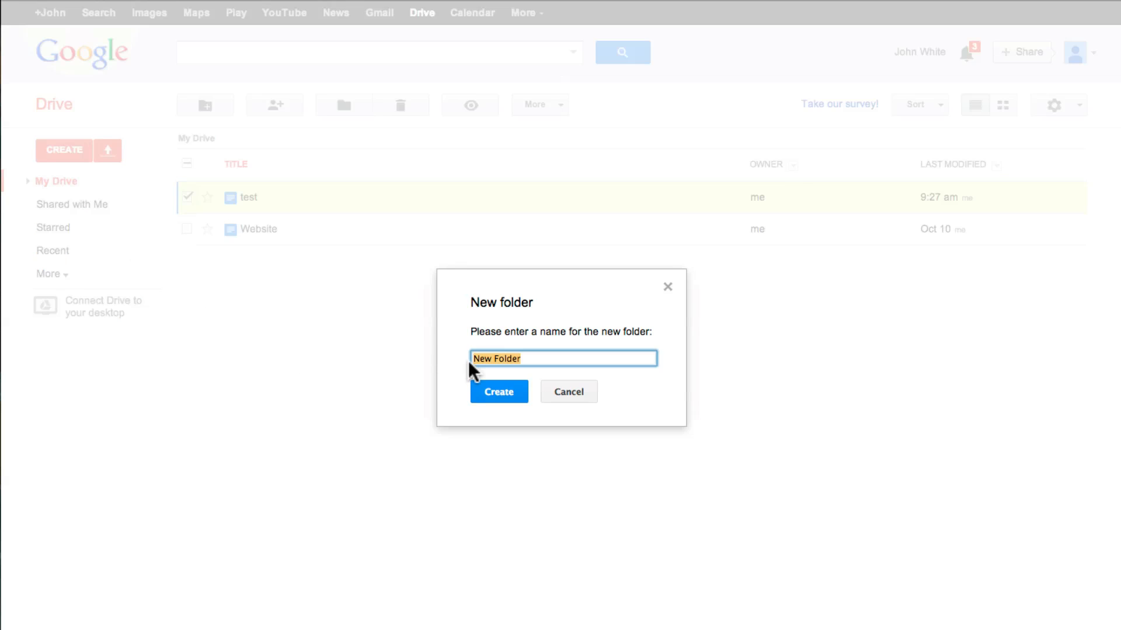
text(images)
key(Return)
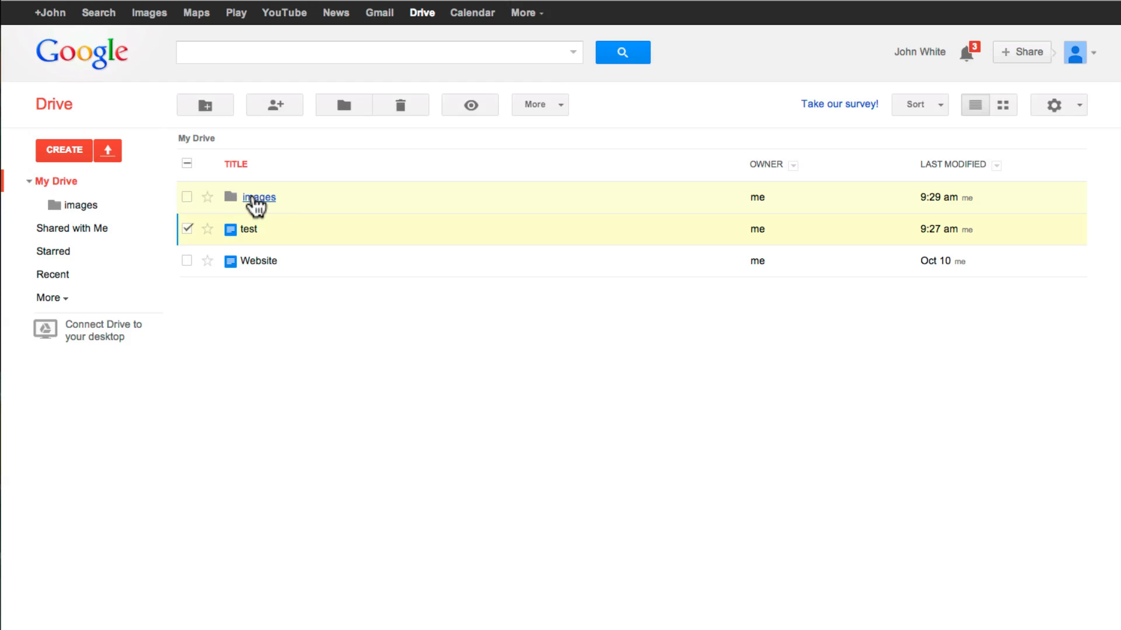
Upload the file celeste.jpg from the Desktop into the images folder and dismiss the upload status
click(255, 198)
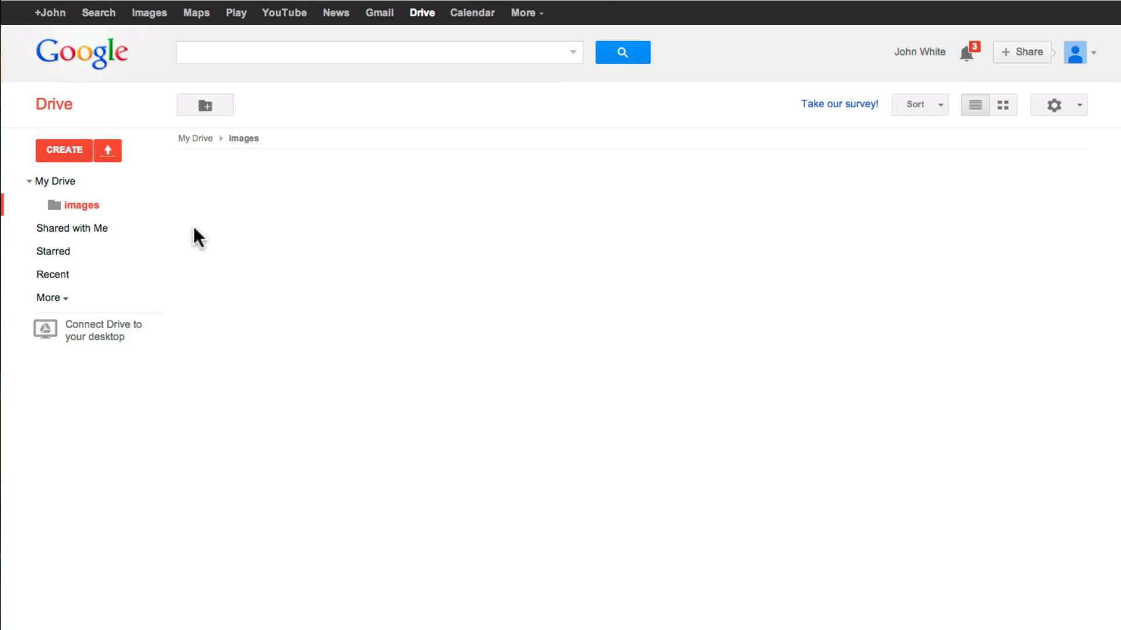
click(110, 151)
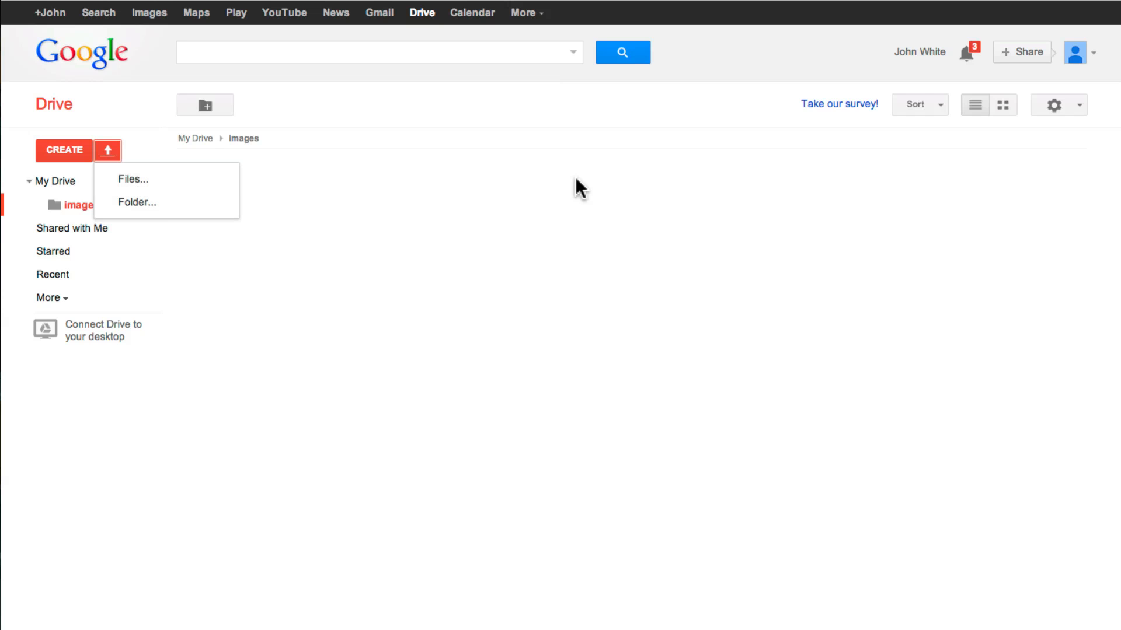
click(132, 179)
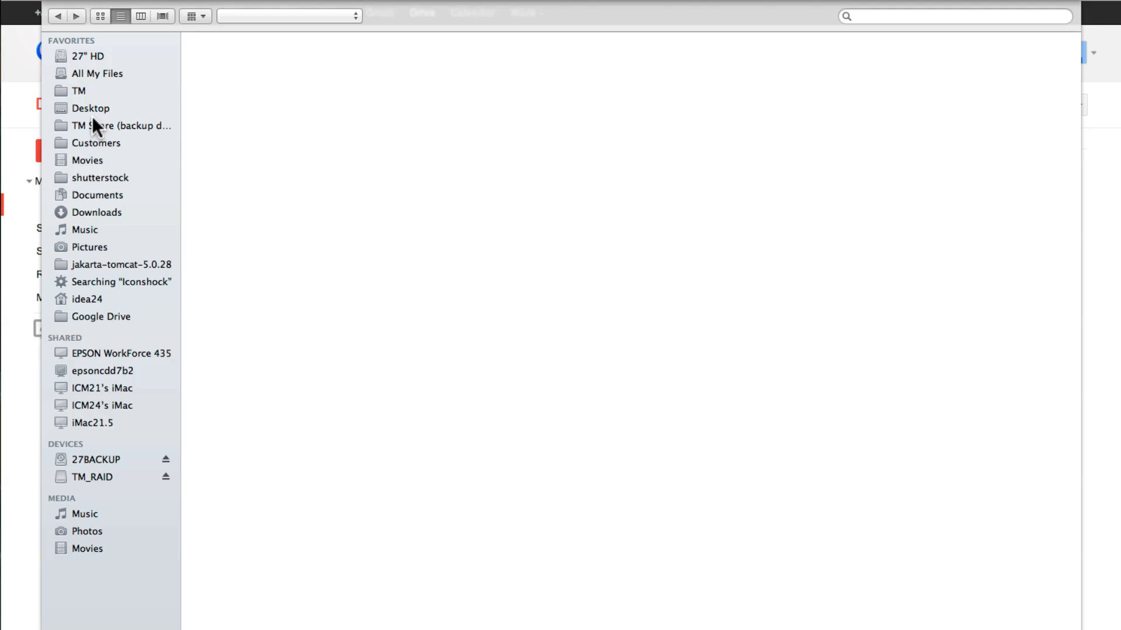
click(99, 110)
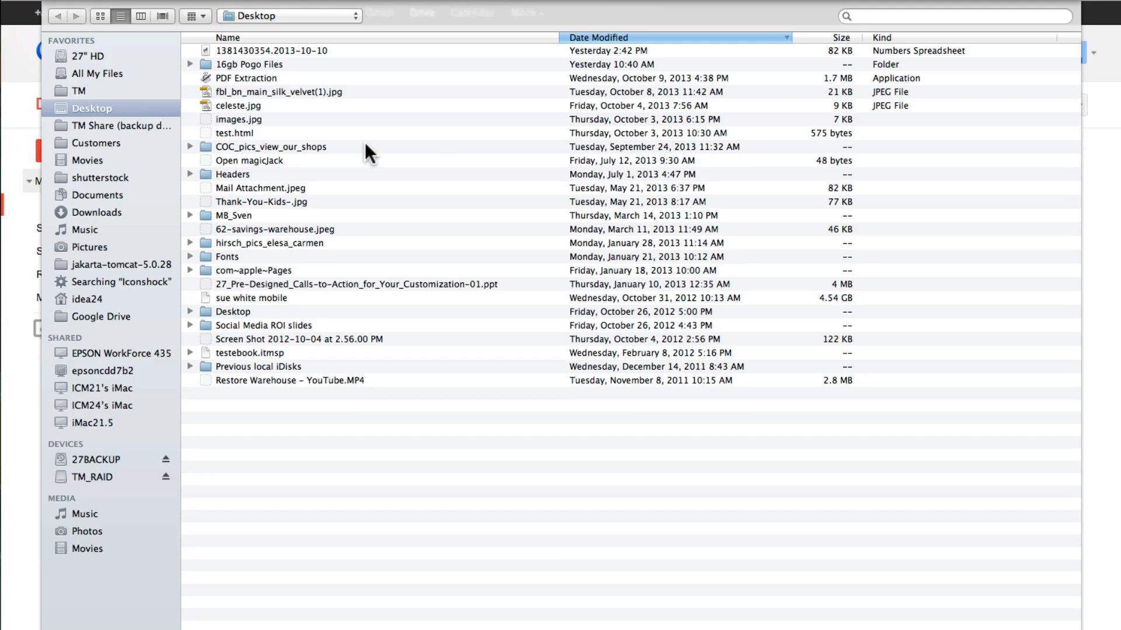
click(240, 105)
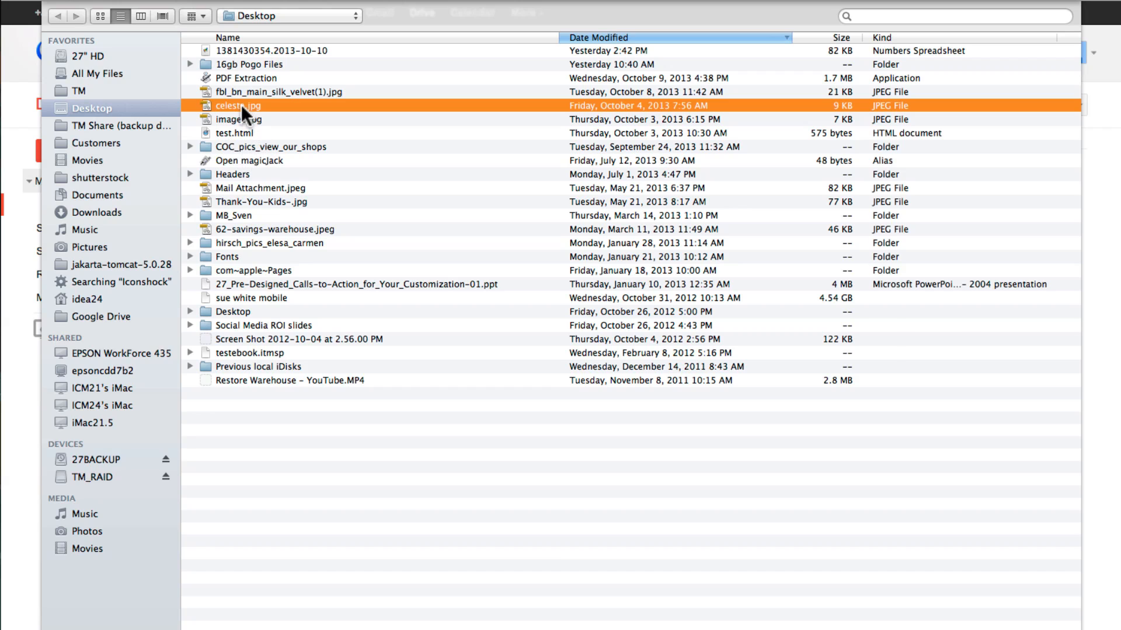
key(Return)
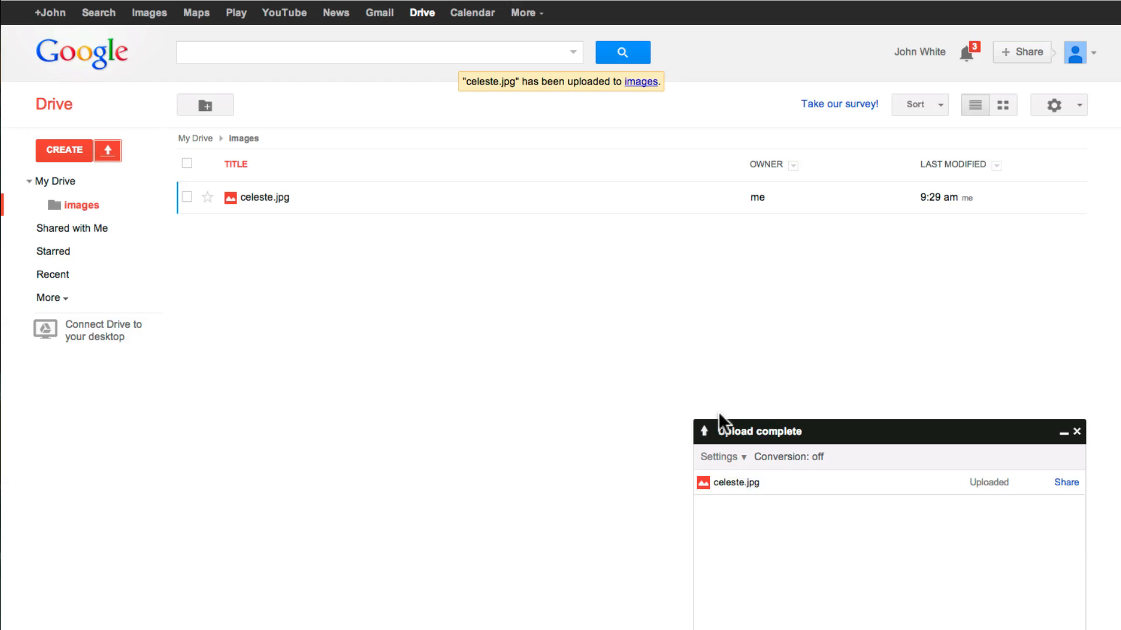
click(1077, 433)
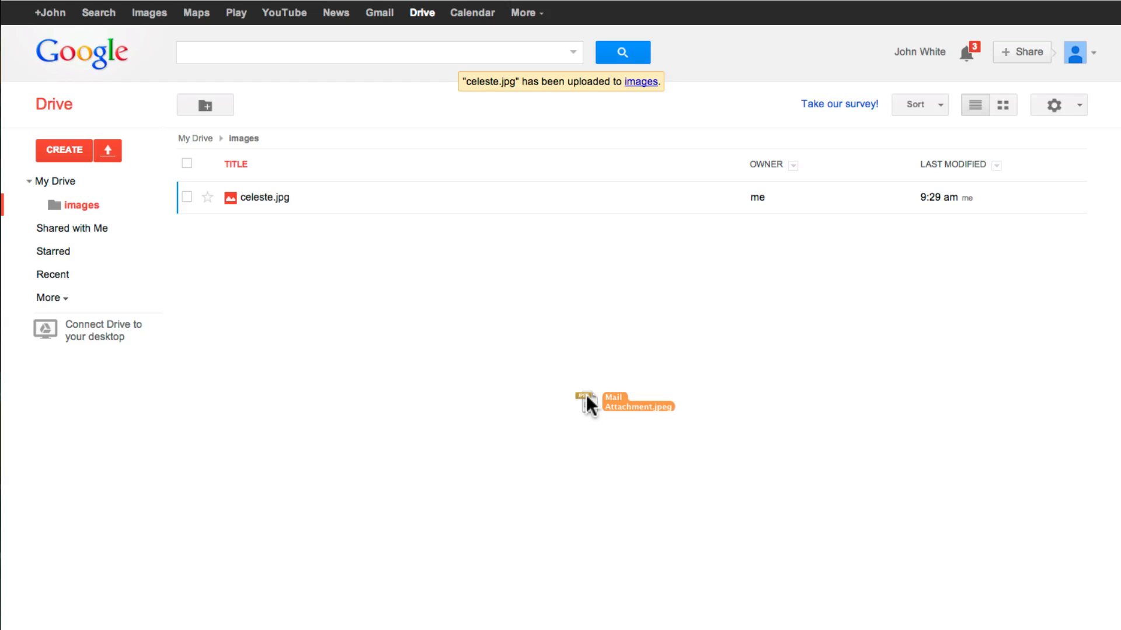
Add Mail Attachment.jpeg from the computer's desktop to the images folder and minimize the upload status
drag(541, 354, 543, 366)
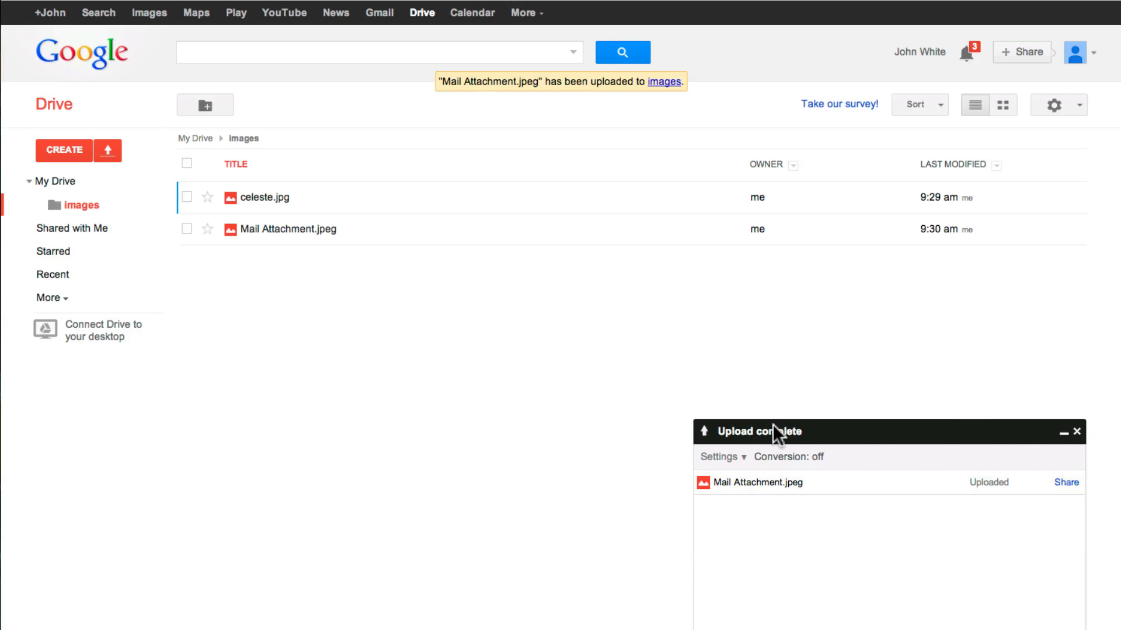
click(1063, 433)
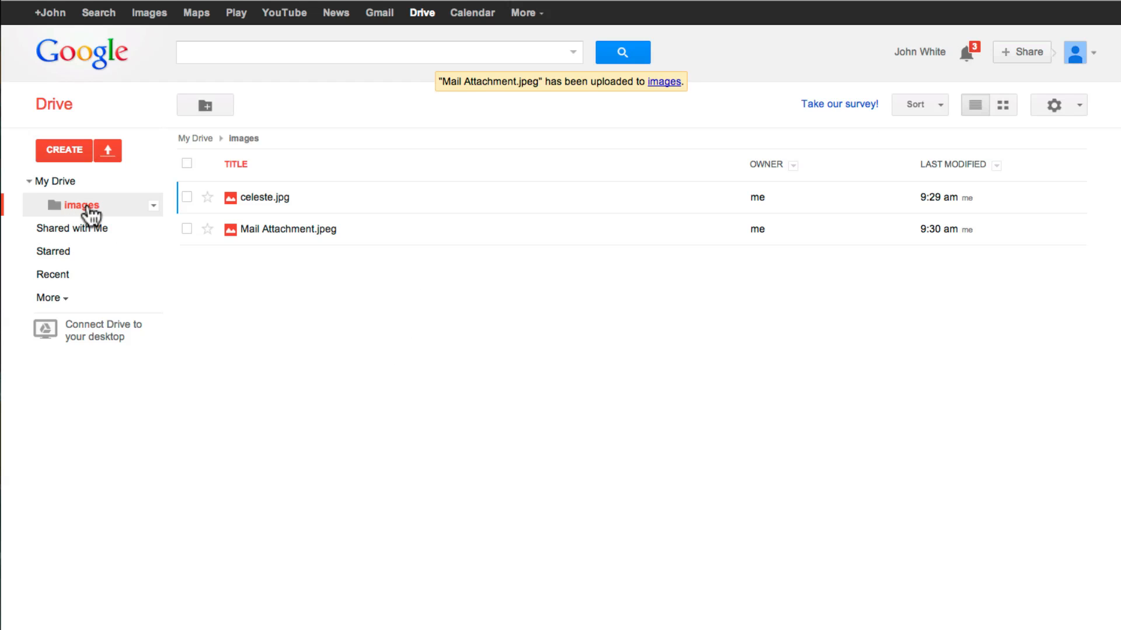
Create a subfolder named images2 inside the images folder and expand images in the folder tree
click(78, 150)
click(78, 188)
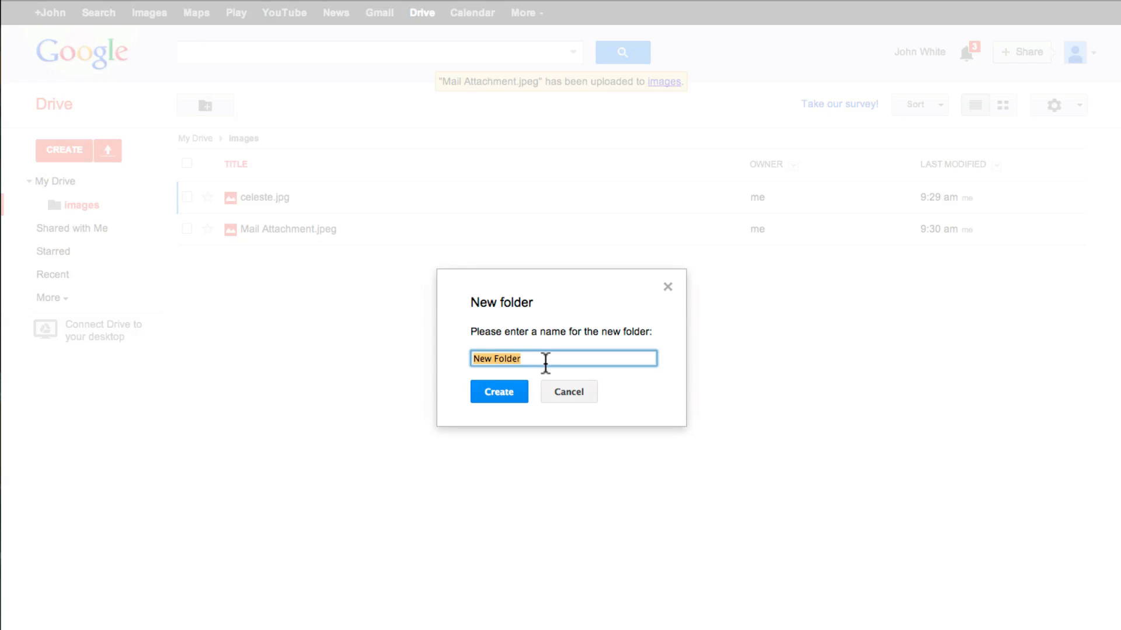
text(images2)
key(Return)
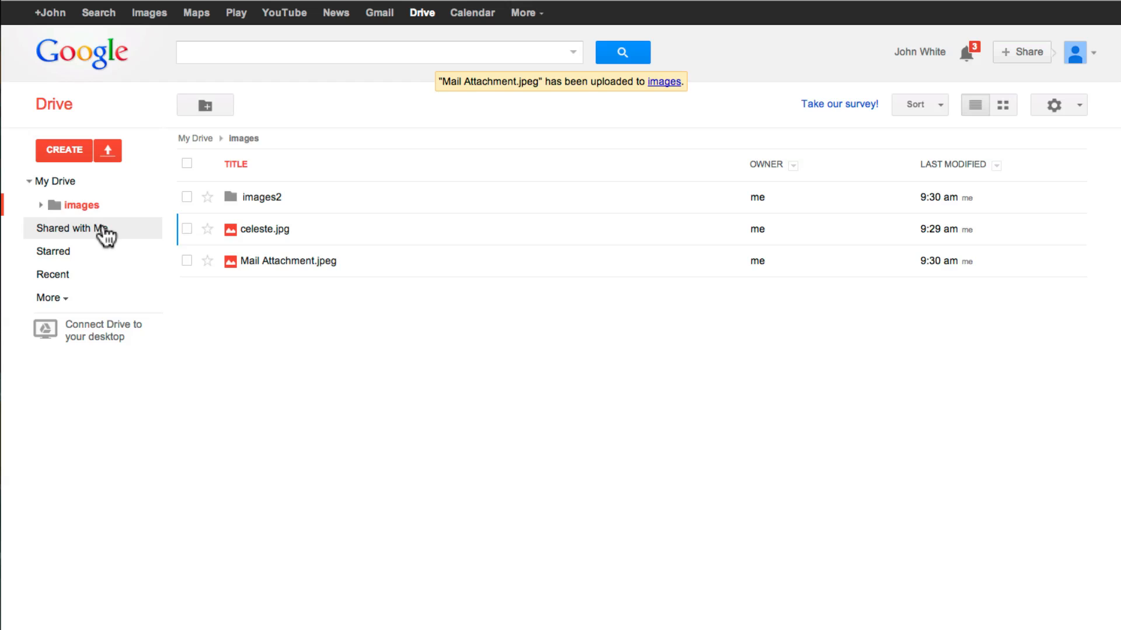
click(41, 206)
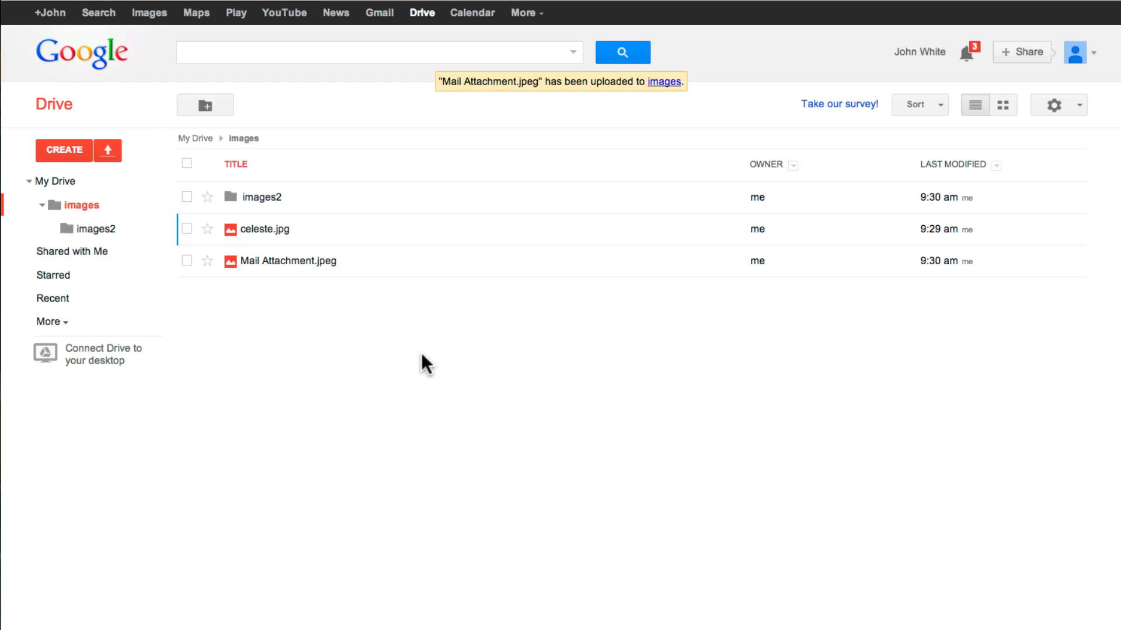
Review the upload settings for converting files to Google Docs format and extracting text, leaving them unchanged
click(1077, 102)
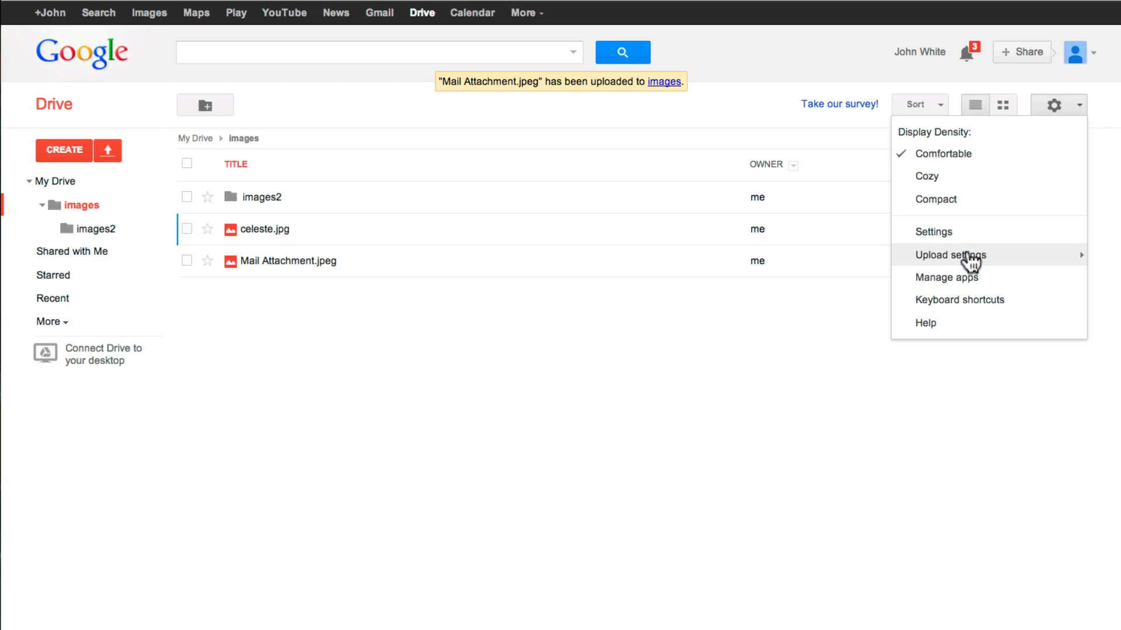
mouse_move(942, 259)
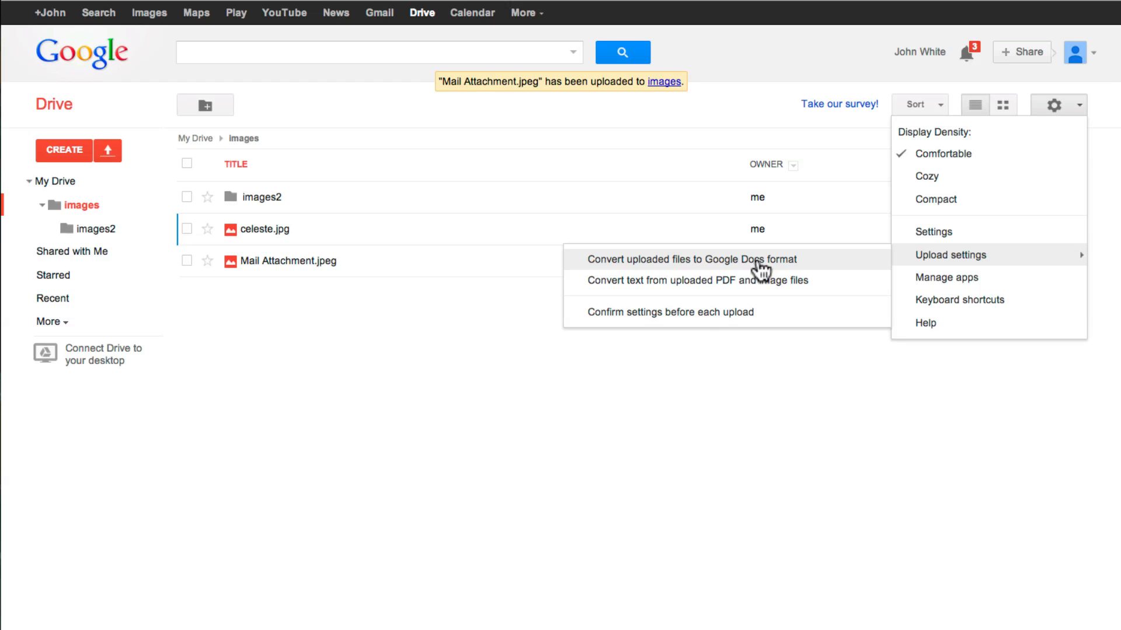
click(511, 366)
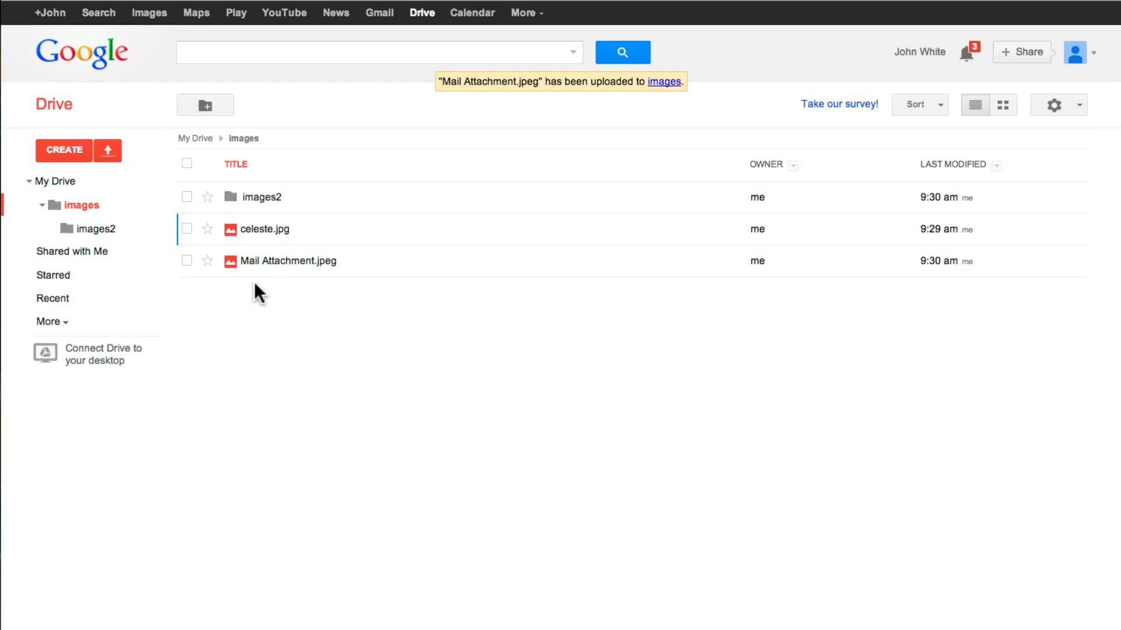
Preview celeste.jpg from the images folder and dismiss the introduction to the new viewing experience
click(264, 229)
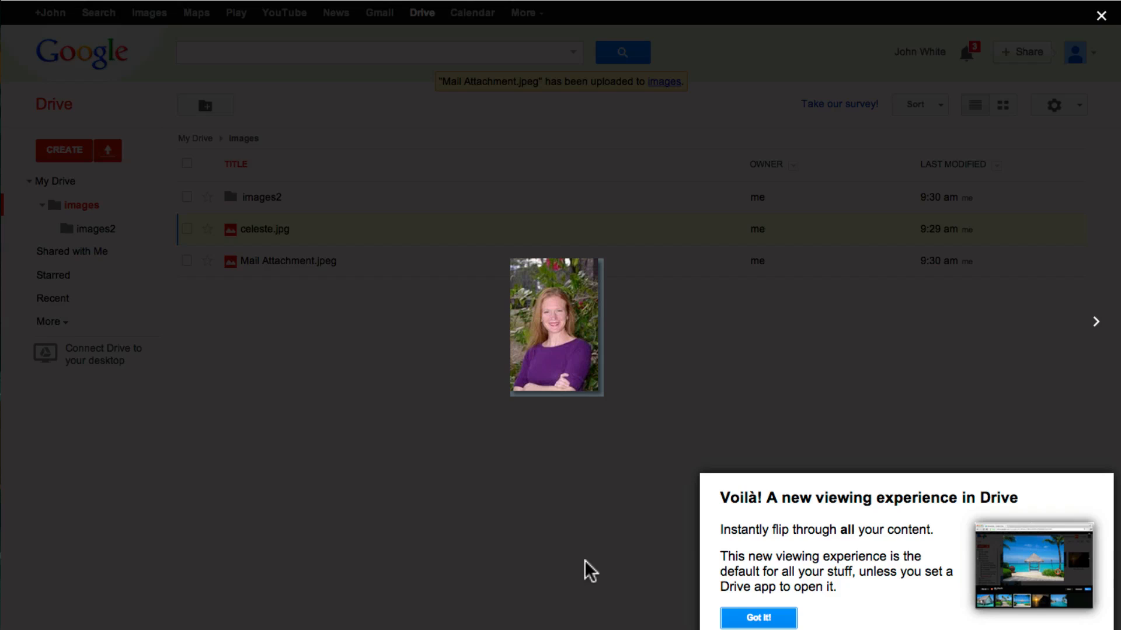
click(739, 622)
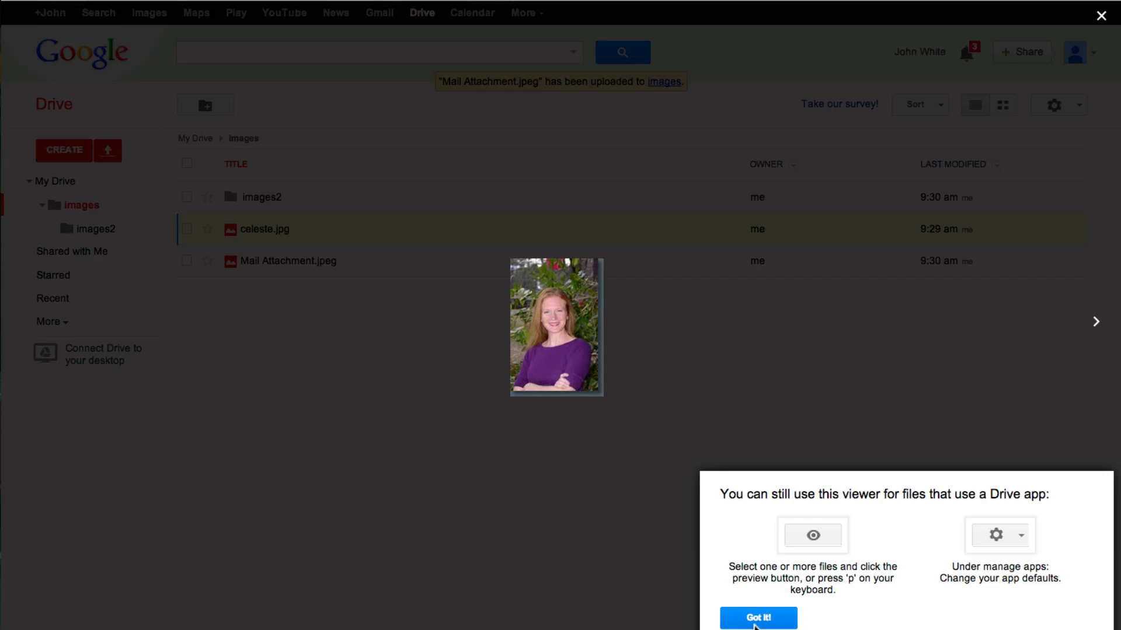
click(759, 621)
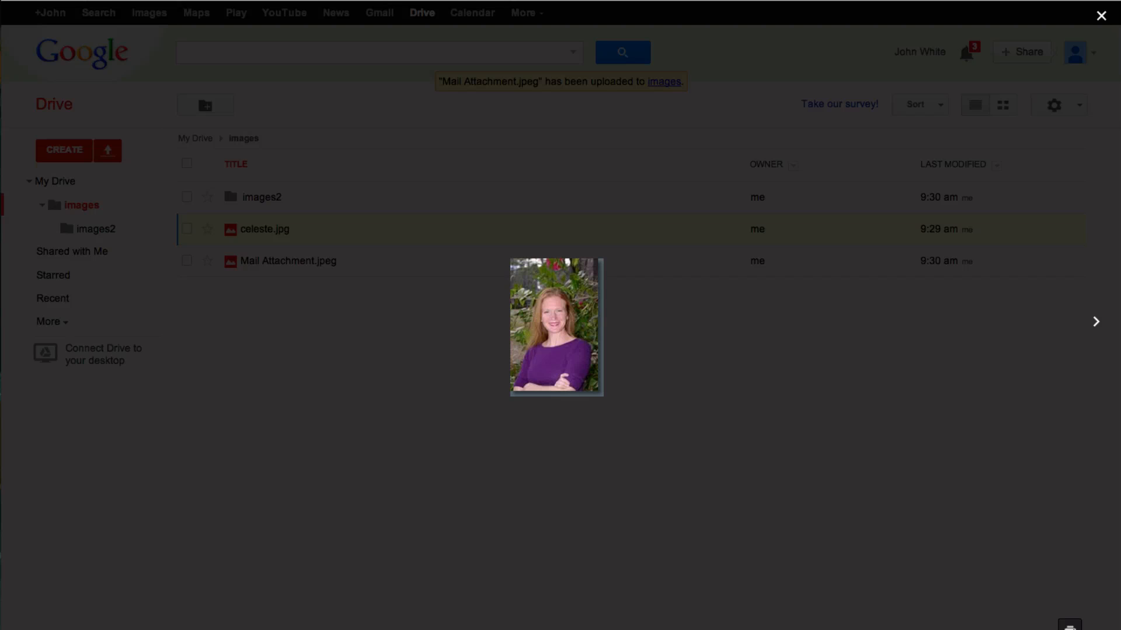
Open celeste.jpg from the preview on its own viewer page, close that page and return to the images folder
click(971, 629)
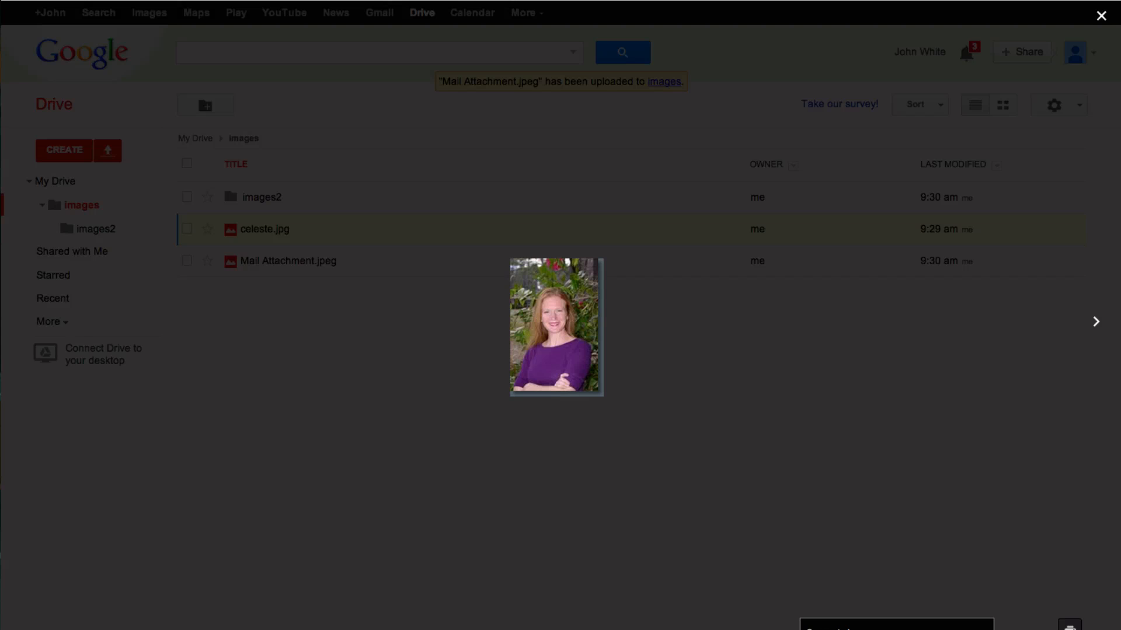
click(897, 629)
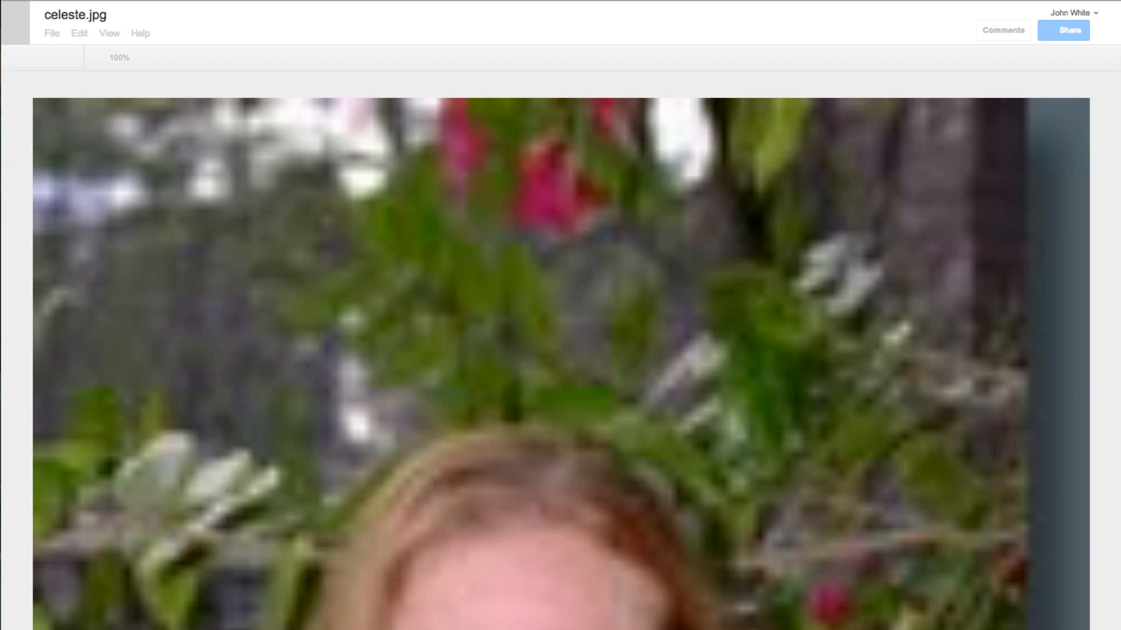
key(super+w)
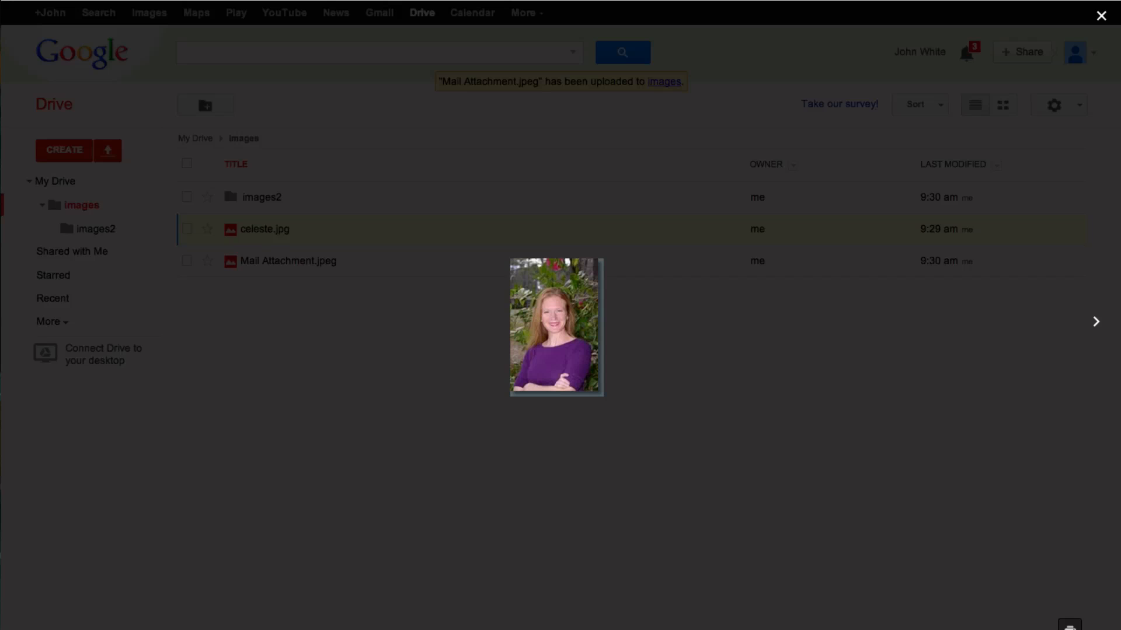
click(405, 473)
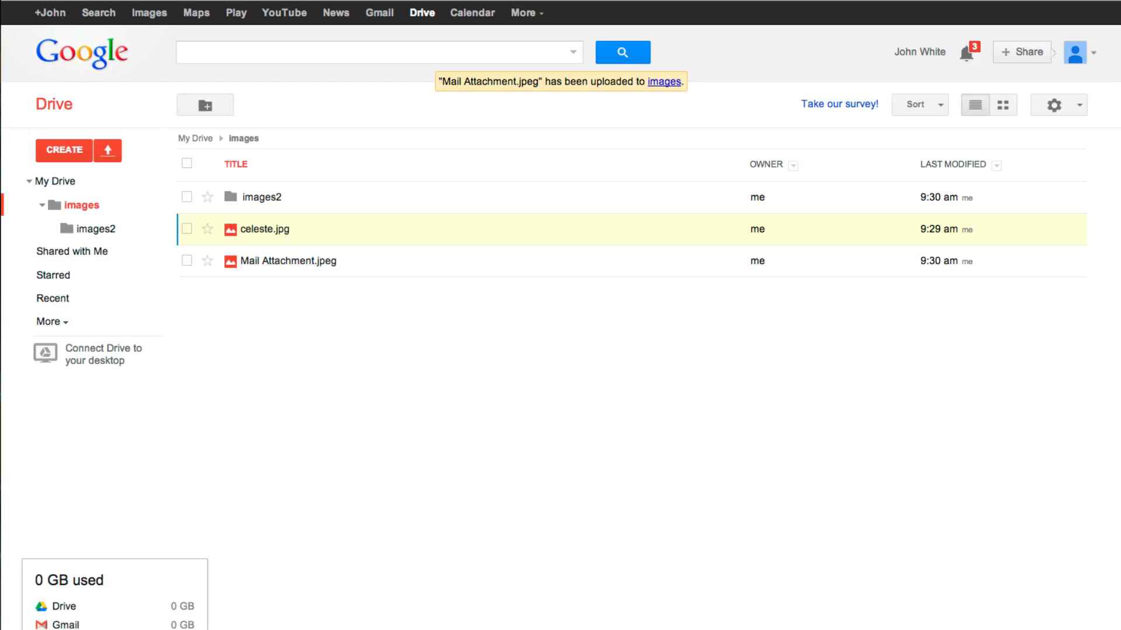
Open the account's storage page from the storage usage details
click(64, 629)
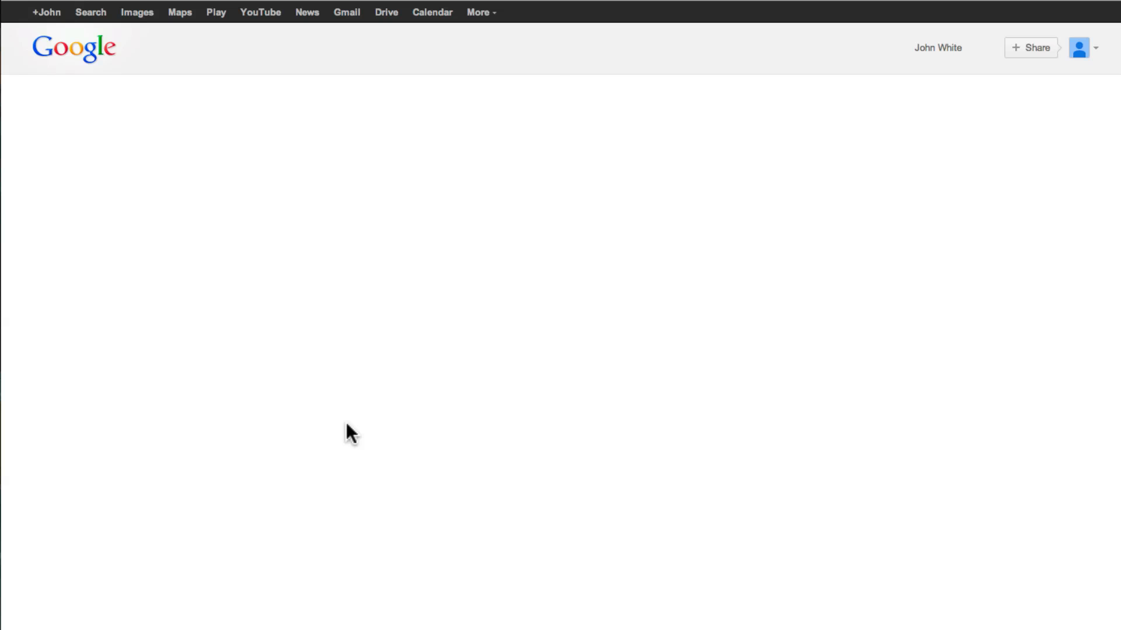